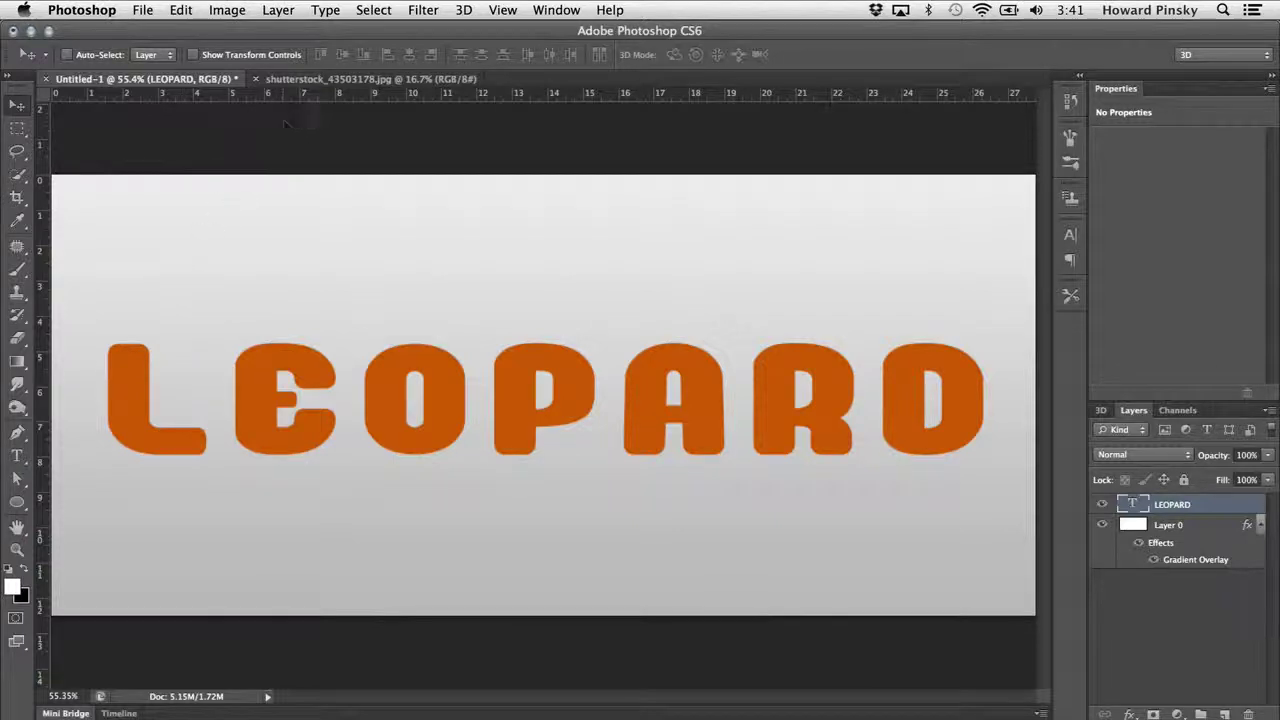
Compare the shutterstock leopard-fur photo with the Untitled-1 LEOPARD document, switching to the Type tool.
left_click(340, 79)
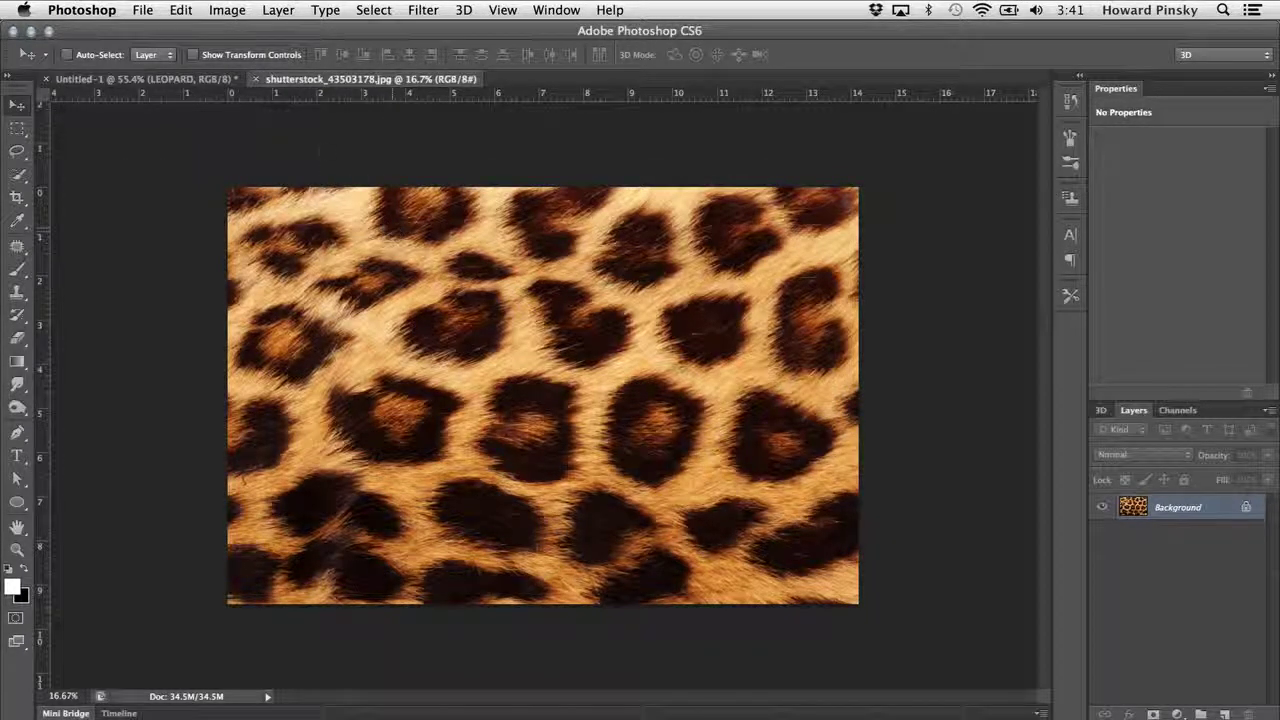
left_click(190, 84)
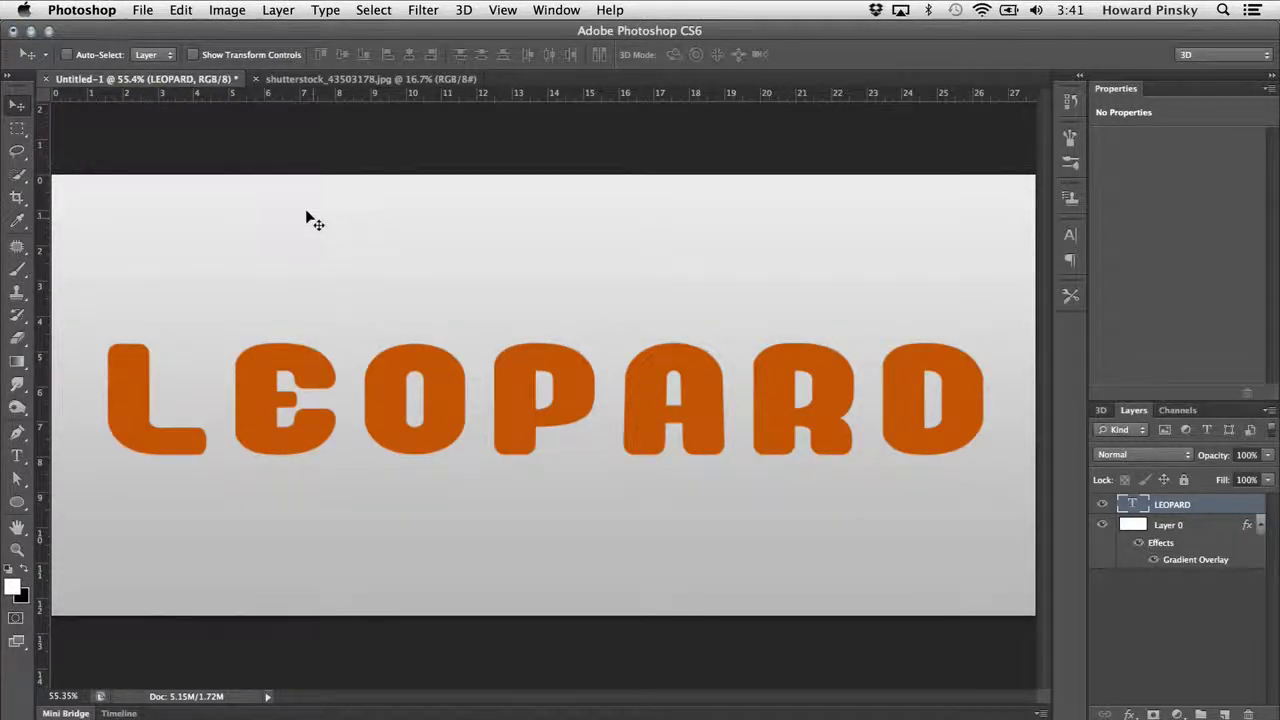
key("t")
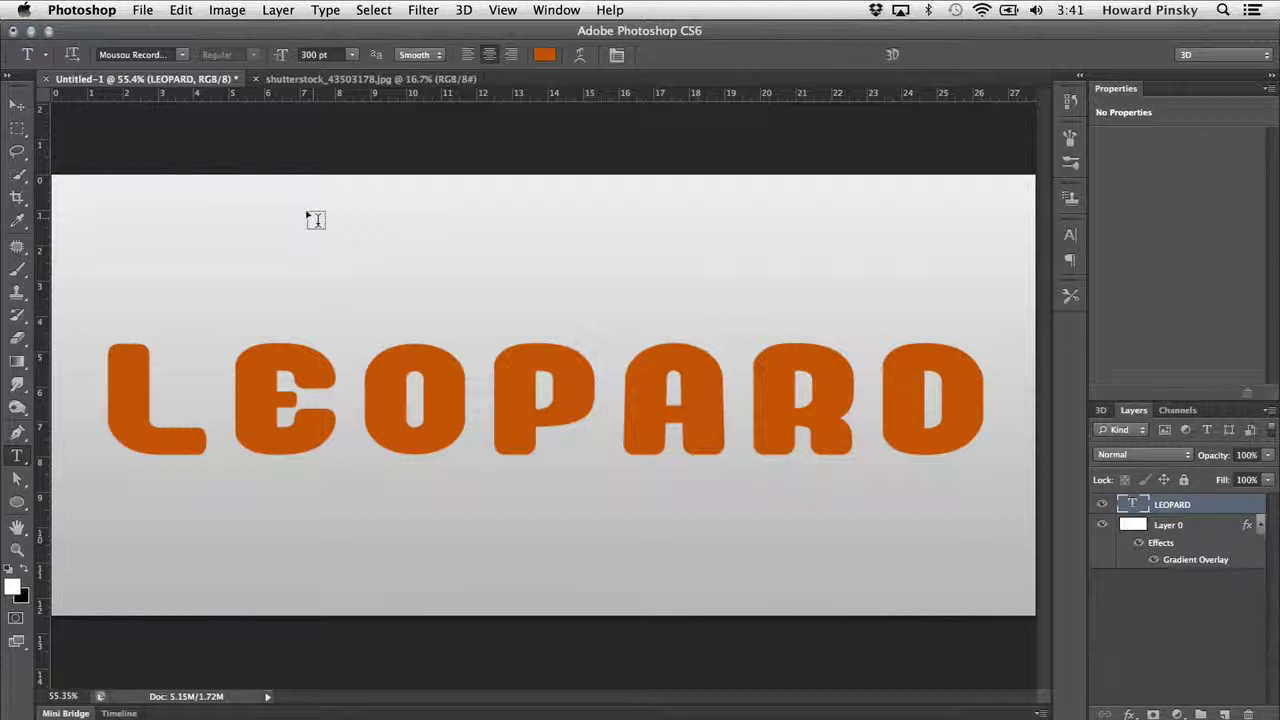
With the Move tool, drag the leopard-fur photo into the LEOPARD document as Layer 1.
key("v")
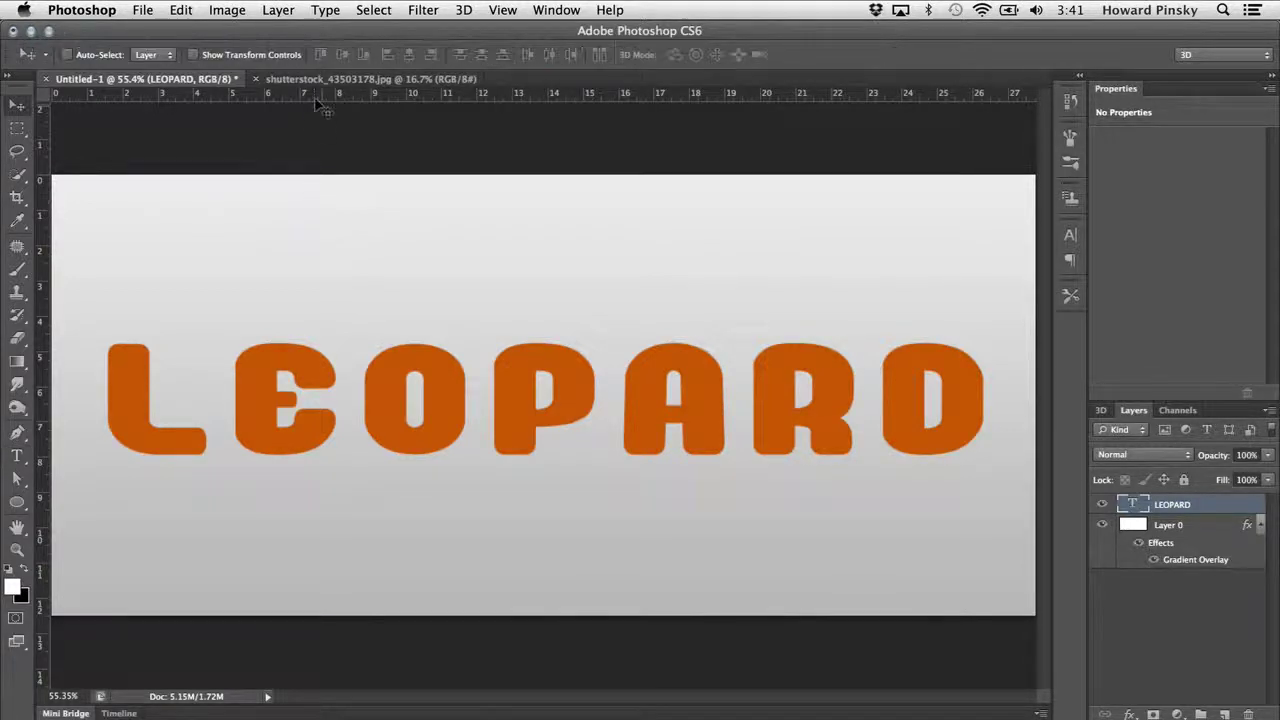
left_click(330, 80)
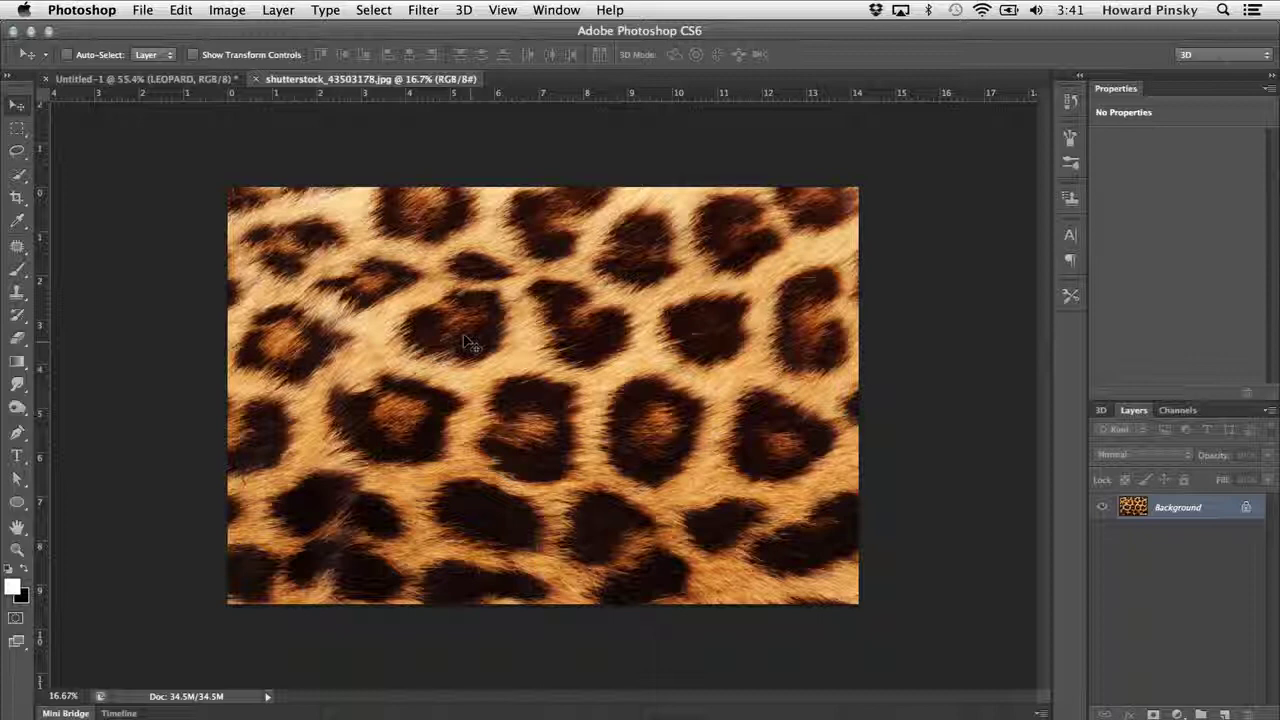
left_click_drag(470, 343, 440, 325)
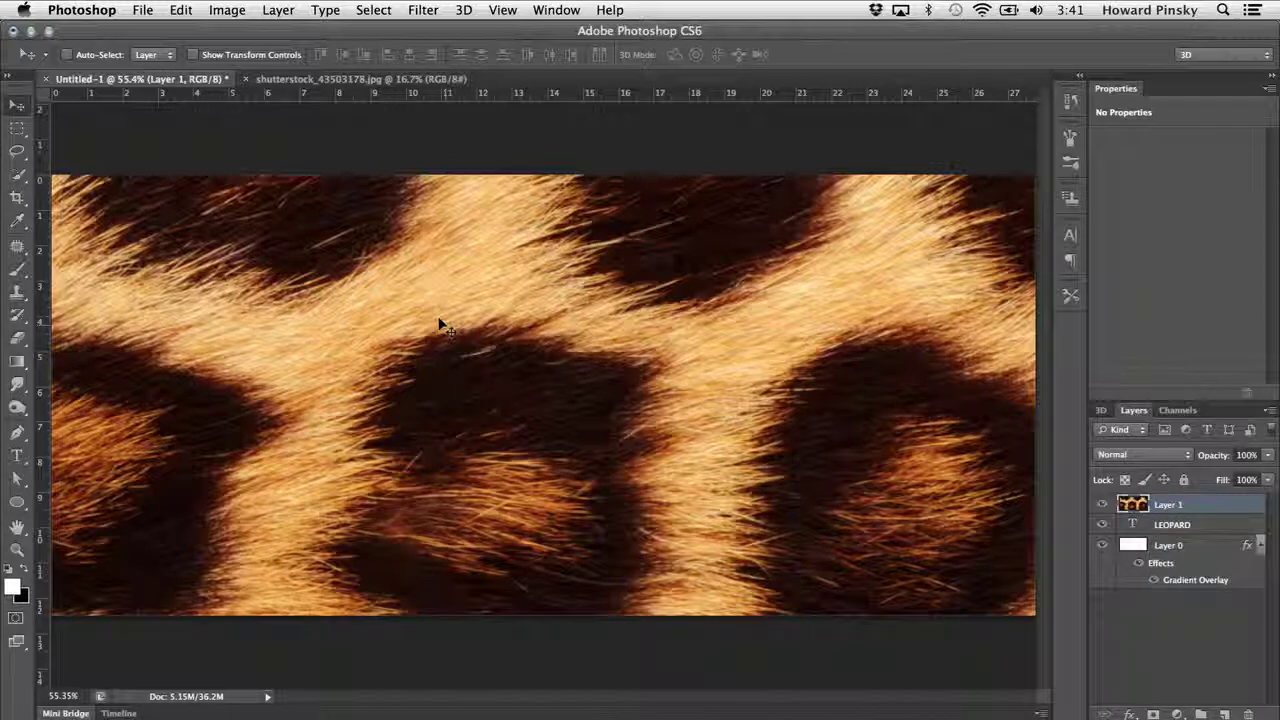
Free-transform the fur layer down to about 80% and fit the canvas in view.
key("super+t")
key("super+0")
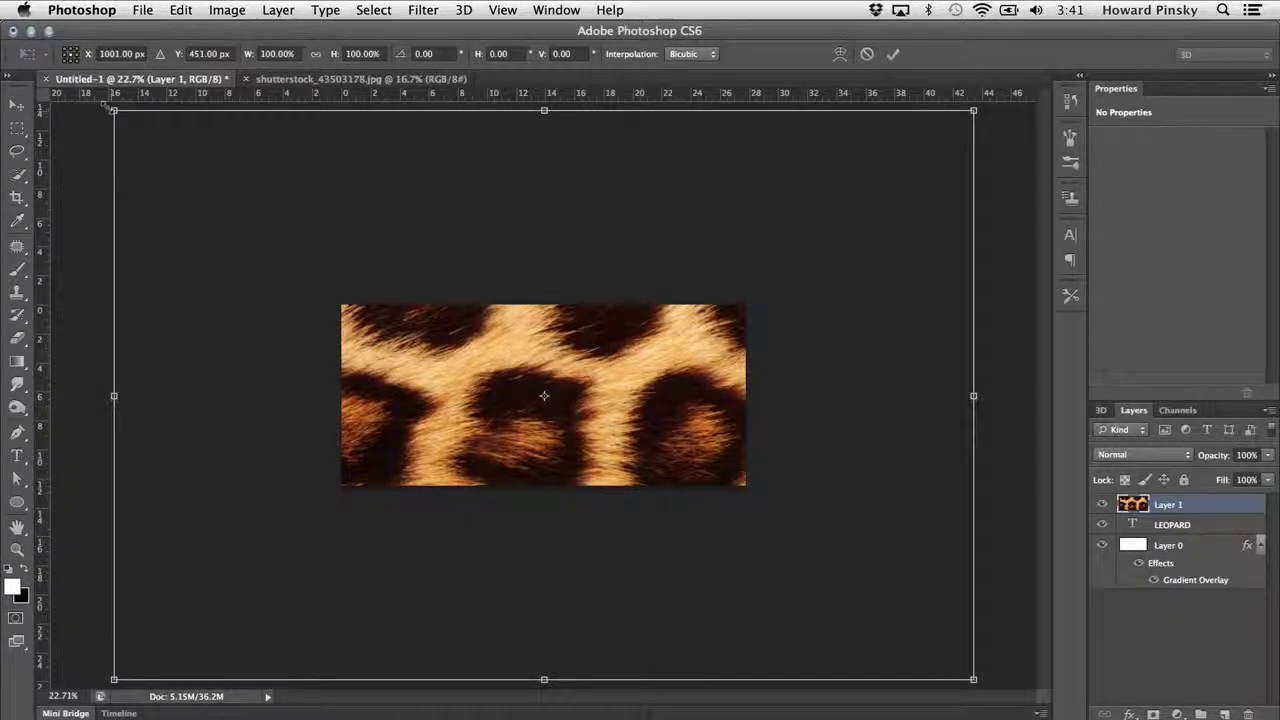
left_click_drag(110, 107, 333, 255)
key("Return")
key("super+0")
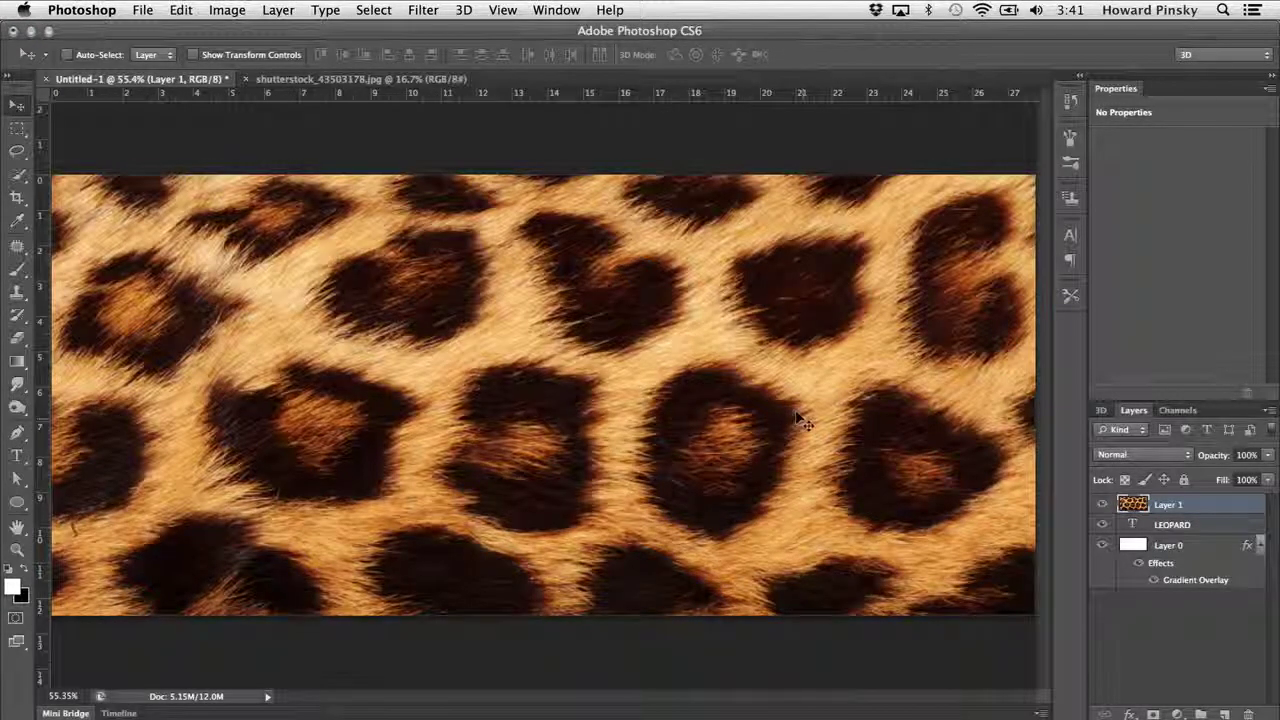
right_click(1210, 504)
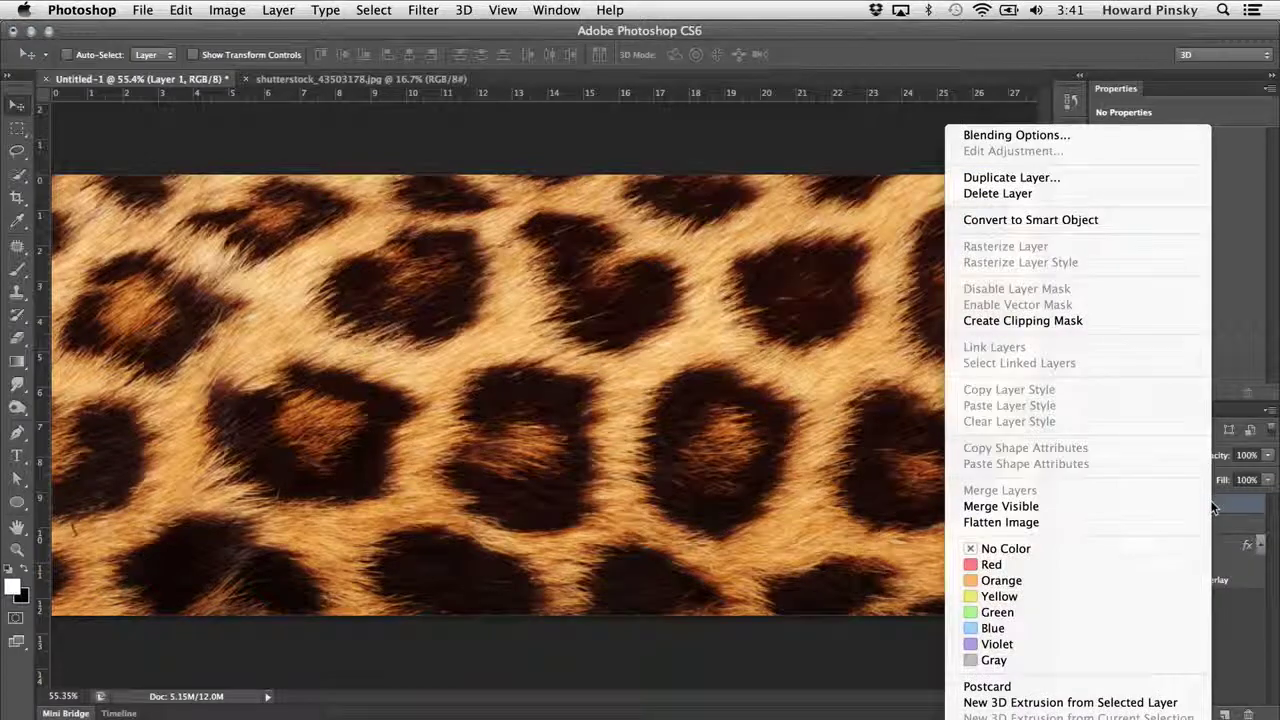
left_click(1134, 320)
mouse_move(700, 428)
left_mouse_down()
mouse_move(697, 416)
mouse_move(710, 440)
mouse_move(697, 447)
mouse_move(703, 392)
mouse_move(656, 421)
mouse_move(678, 413)
mouse_move(686, 428)
left_mouse_up()
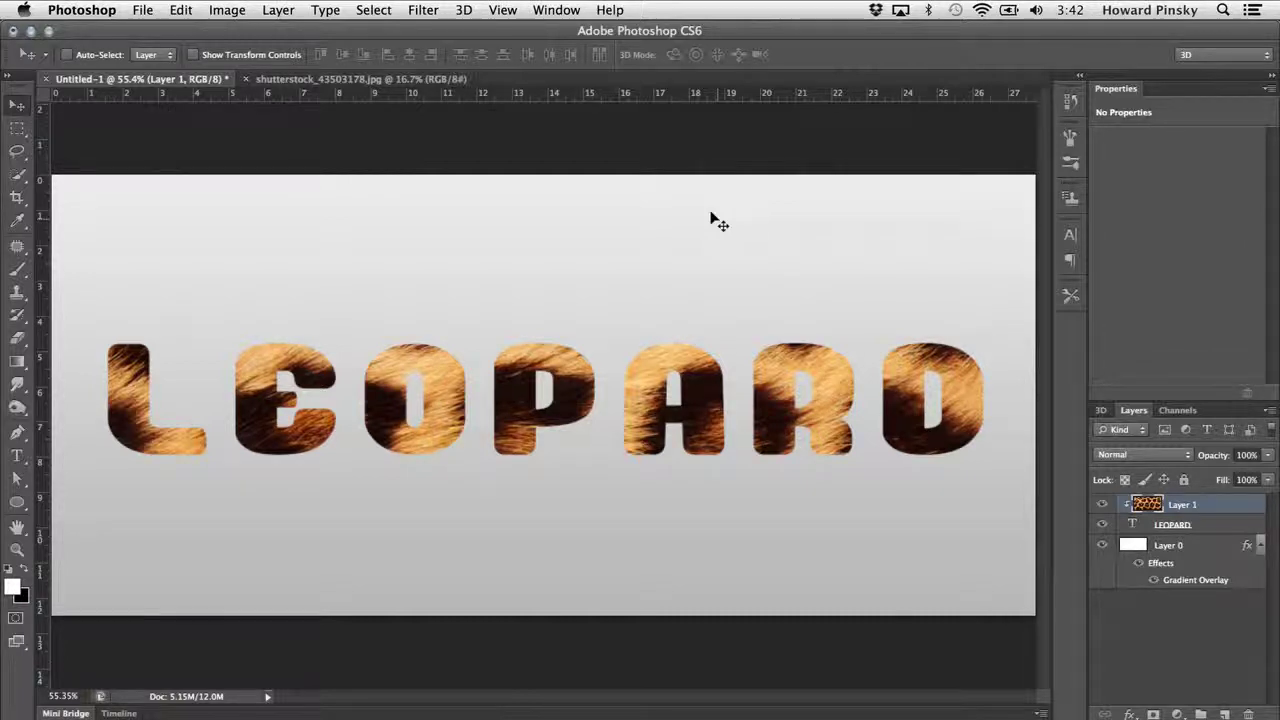
key("super+z")
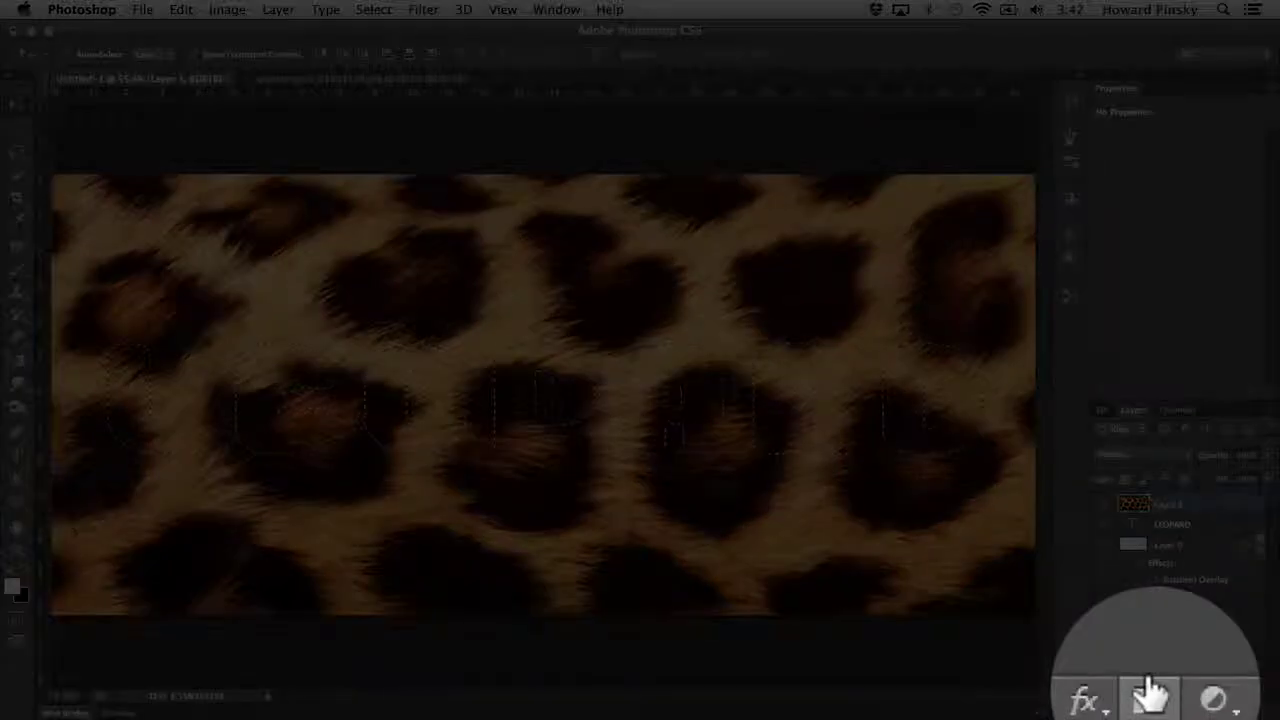
Add a layer mask from the LEOPARD text selection so the fur shows only inside the letters.
left_click(1153, 714)
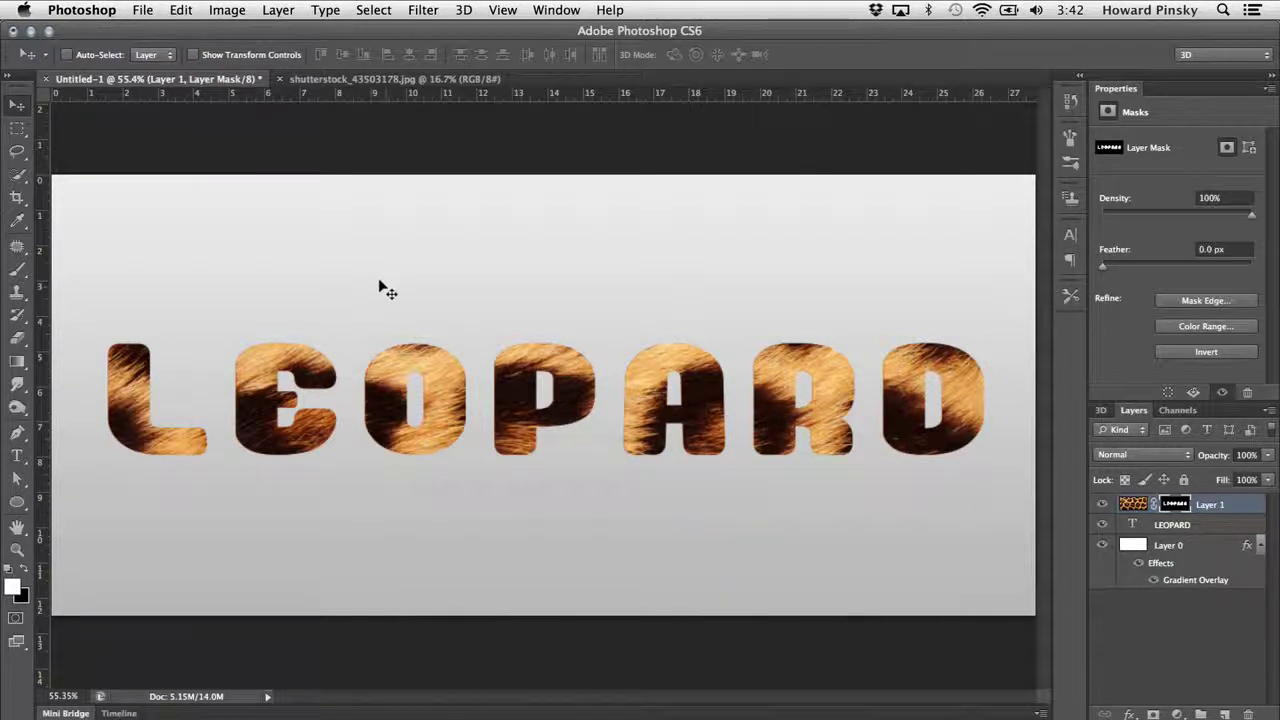
Select the Brush tool and append the DP Brushes set to the brush preset library.
key("b")
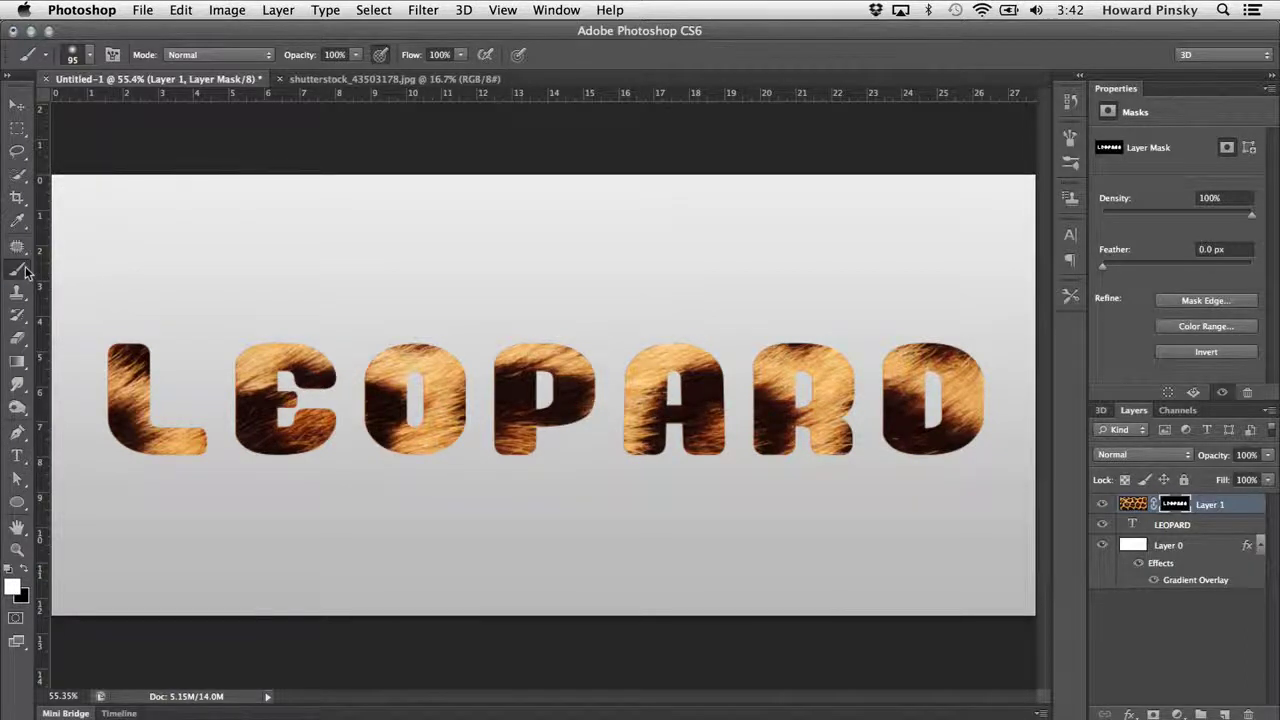
mouse_move(17, 270)
left_mouse_down()
mouse_move(65, 284)
mouse_move(119, 262)
left_mouse_up()
left_click(88, 57)
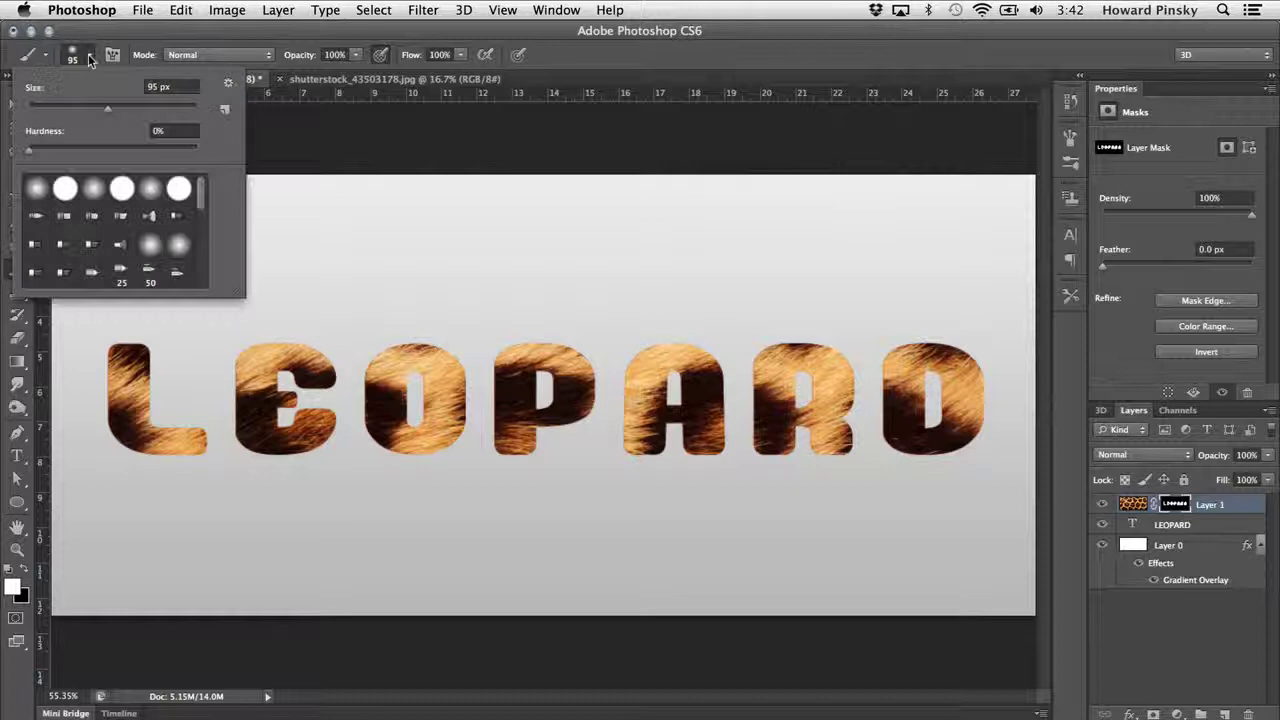
scroll(108, 197, "down", 10)
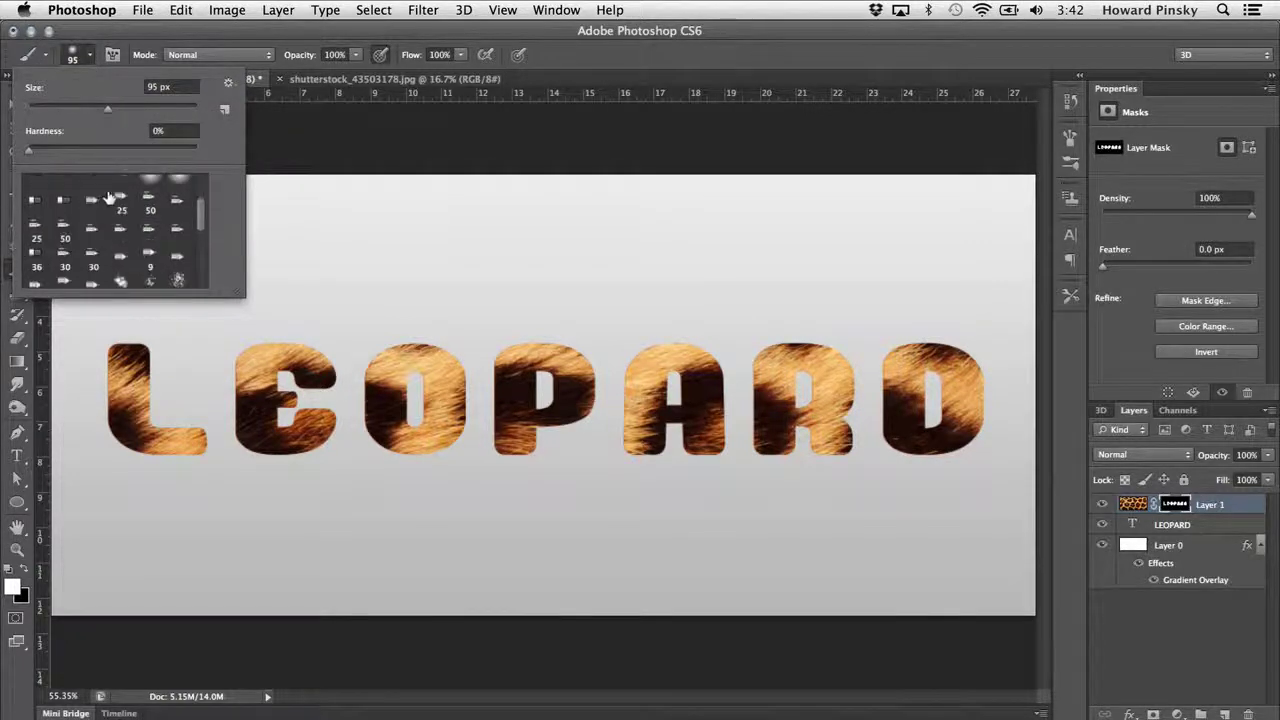
scroll(108, 197, "up", 15)
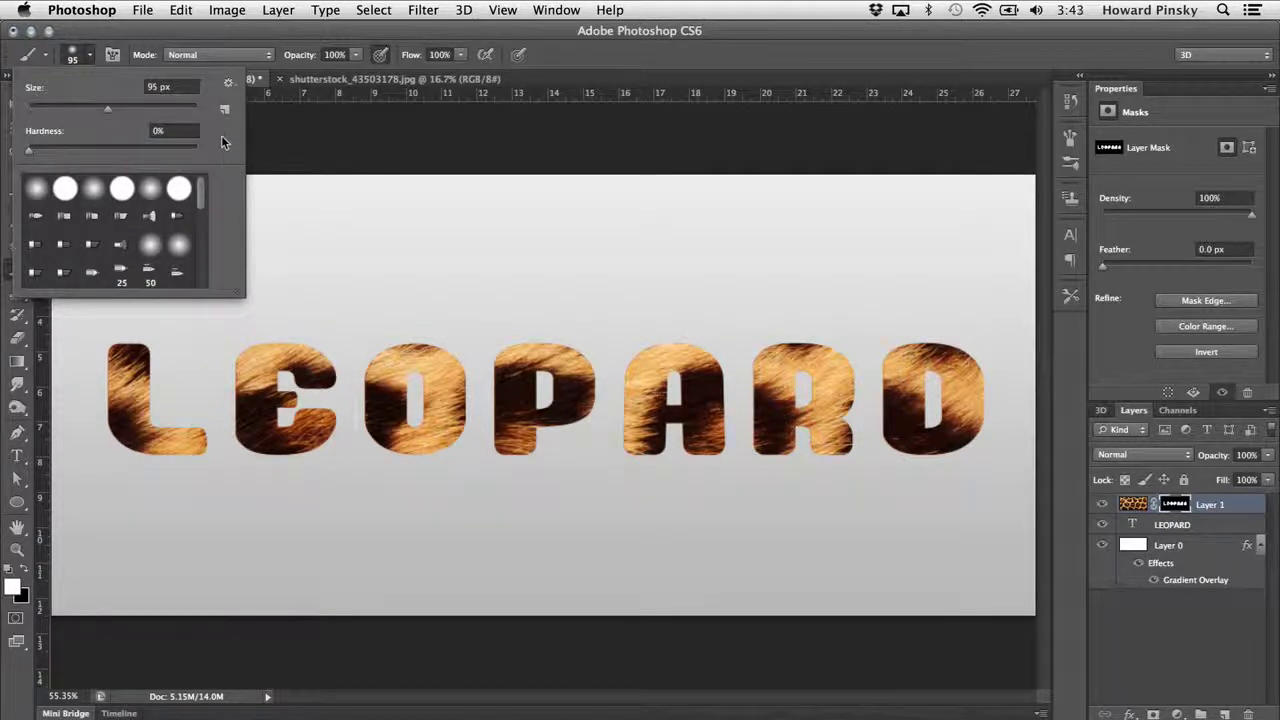
left_click(230, 80)
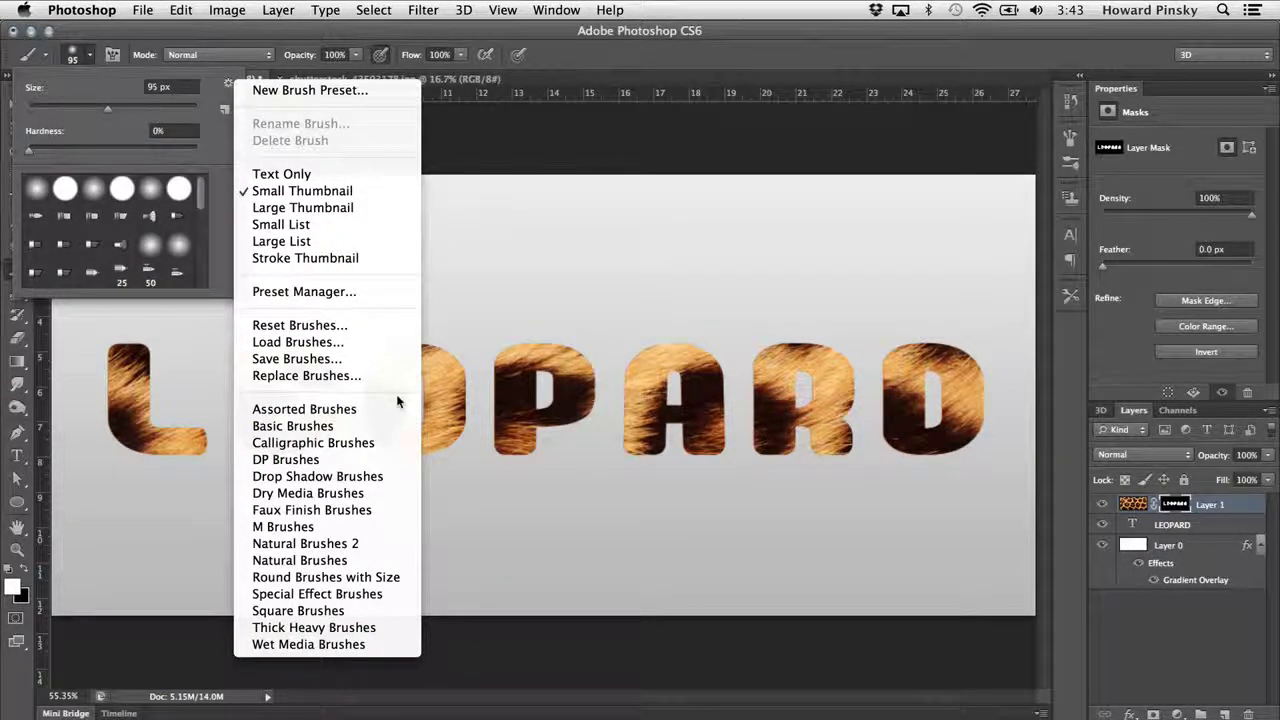
left_click(343, 461)
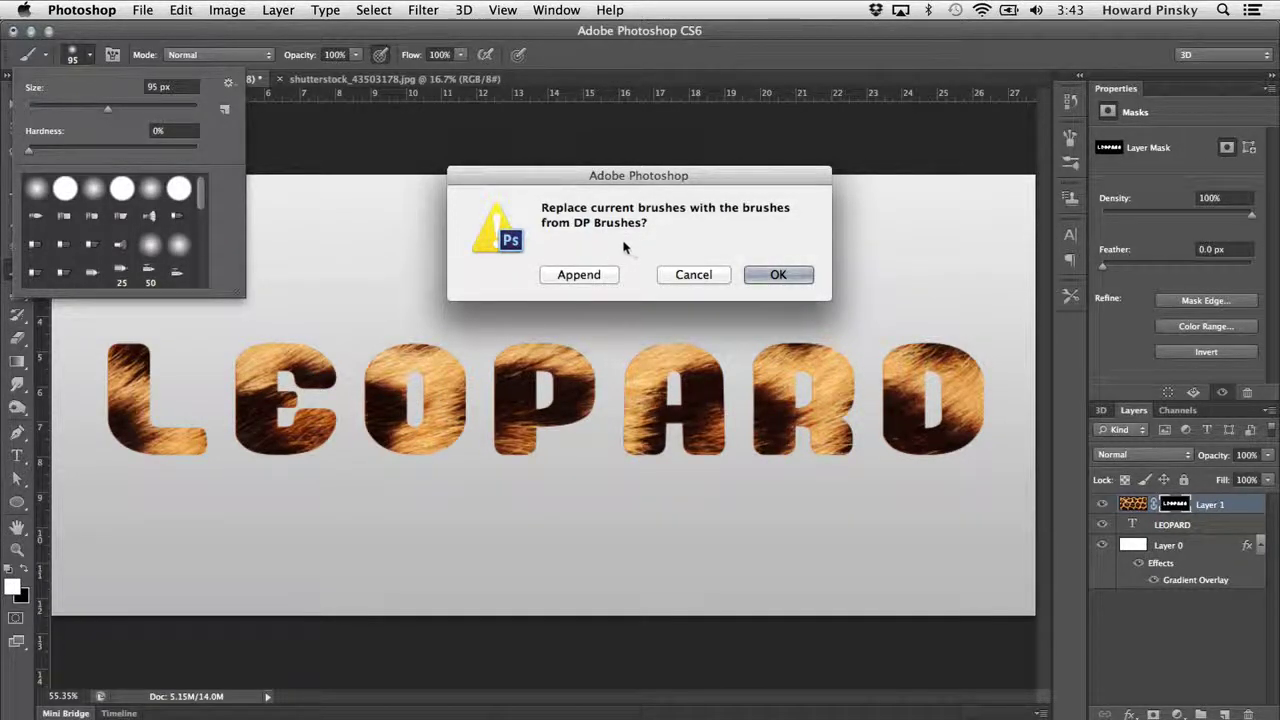
left_click(598, 274)
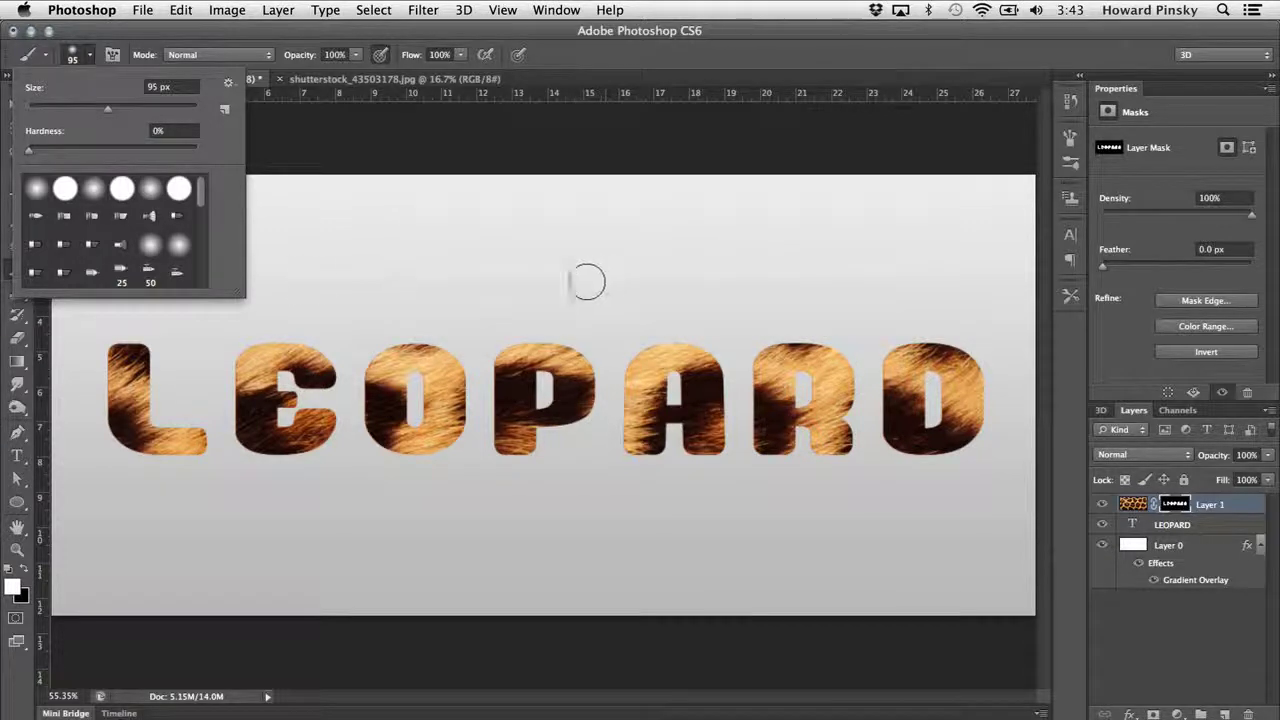
Choose the 461 px branching DP brush preset.
scroll(133, 235, "down", 10)
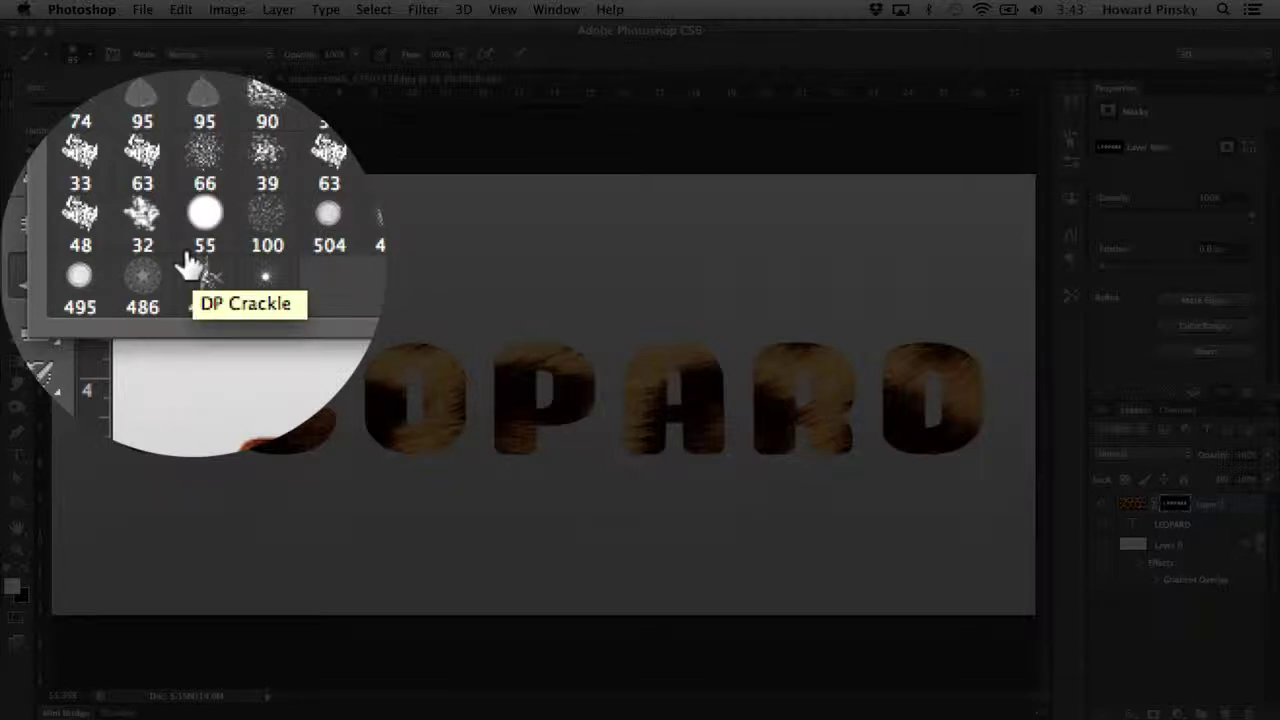
left_click(190, 262)
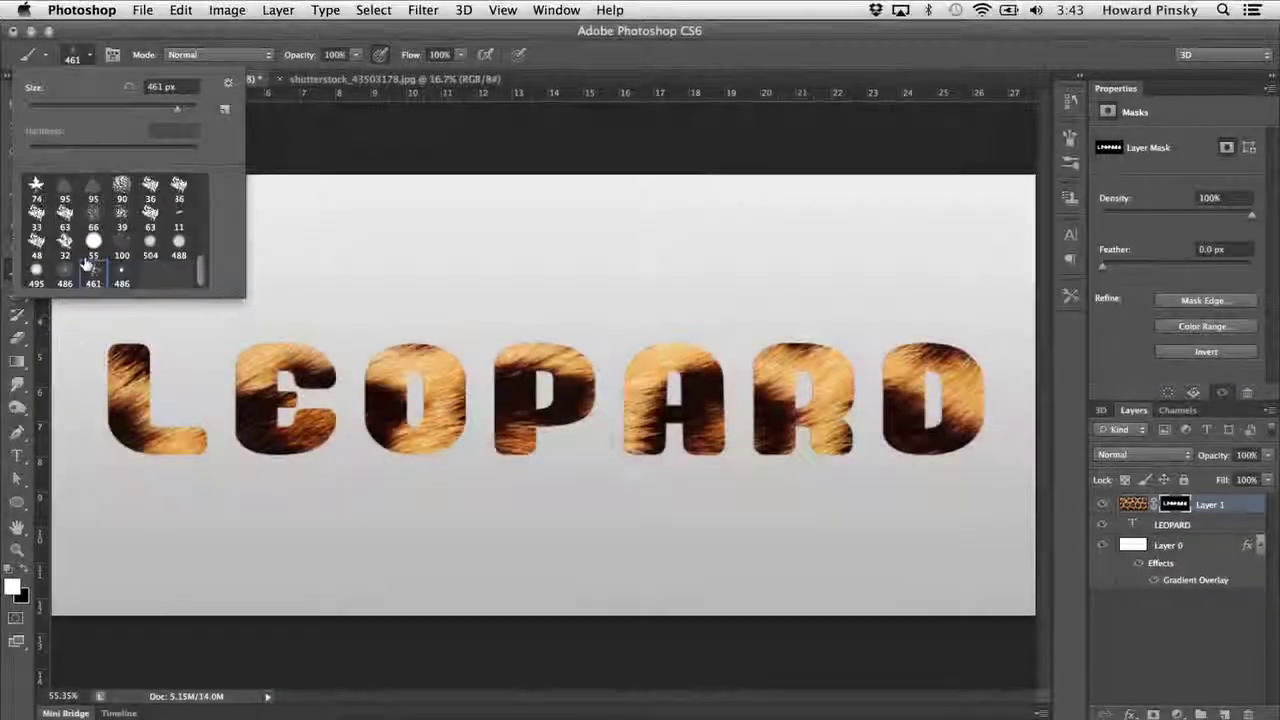
key("Return")
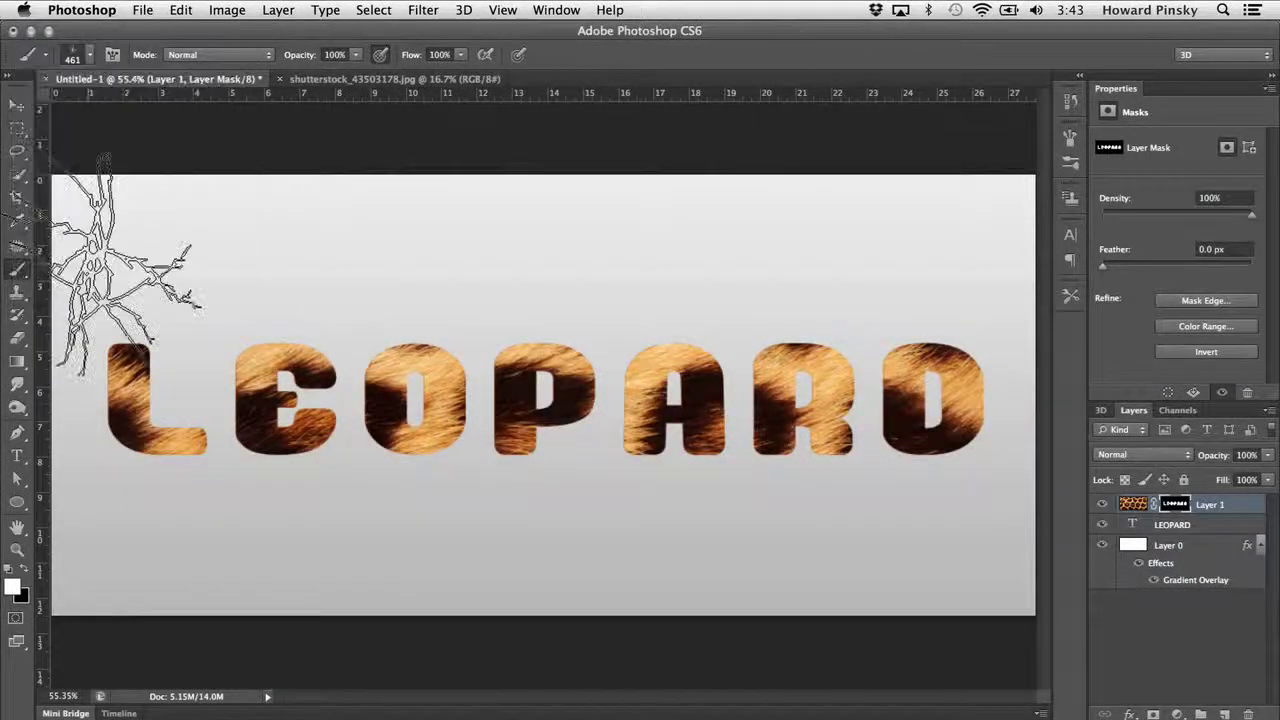
Keep Normal blend mode, check opacity and flow, test-stamp once on the P, then bring up the Window menu.
left_click(205, 54)
left_click(205, 54)
left_click(334, 54)
left_click(438, 54)
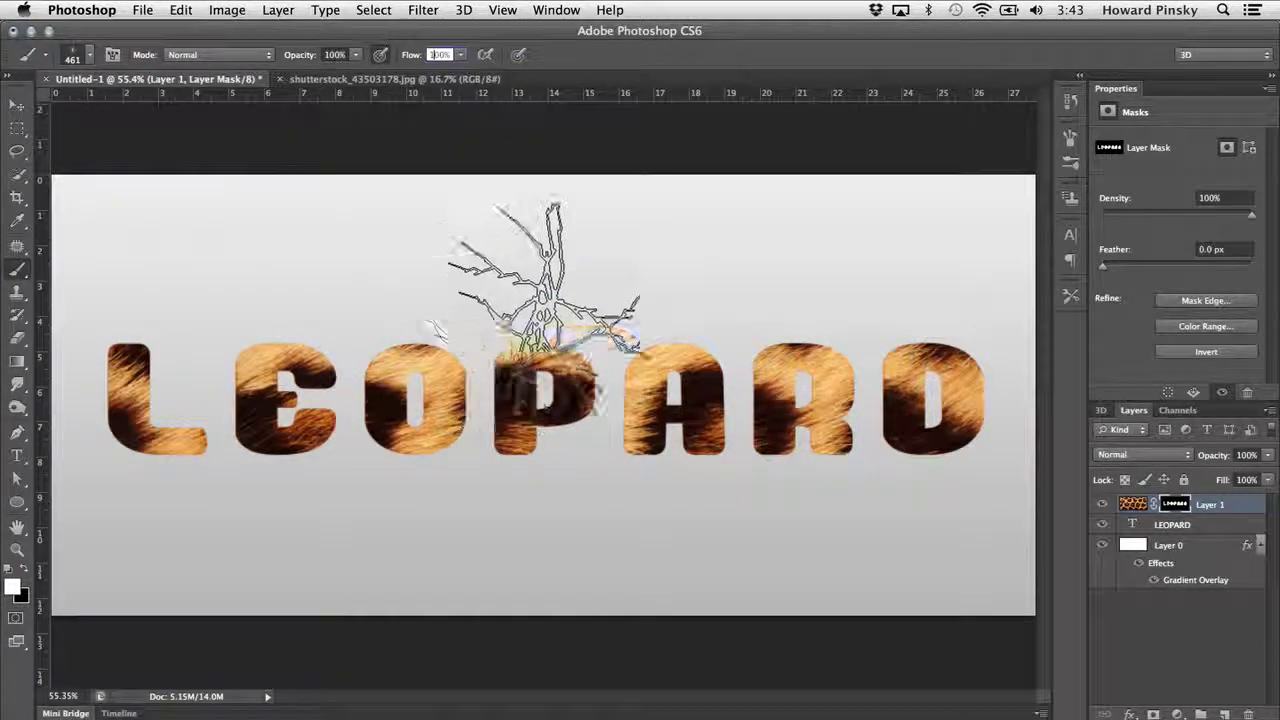
left_click(514, 357)
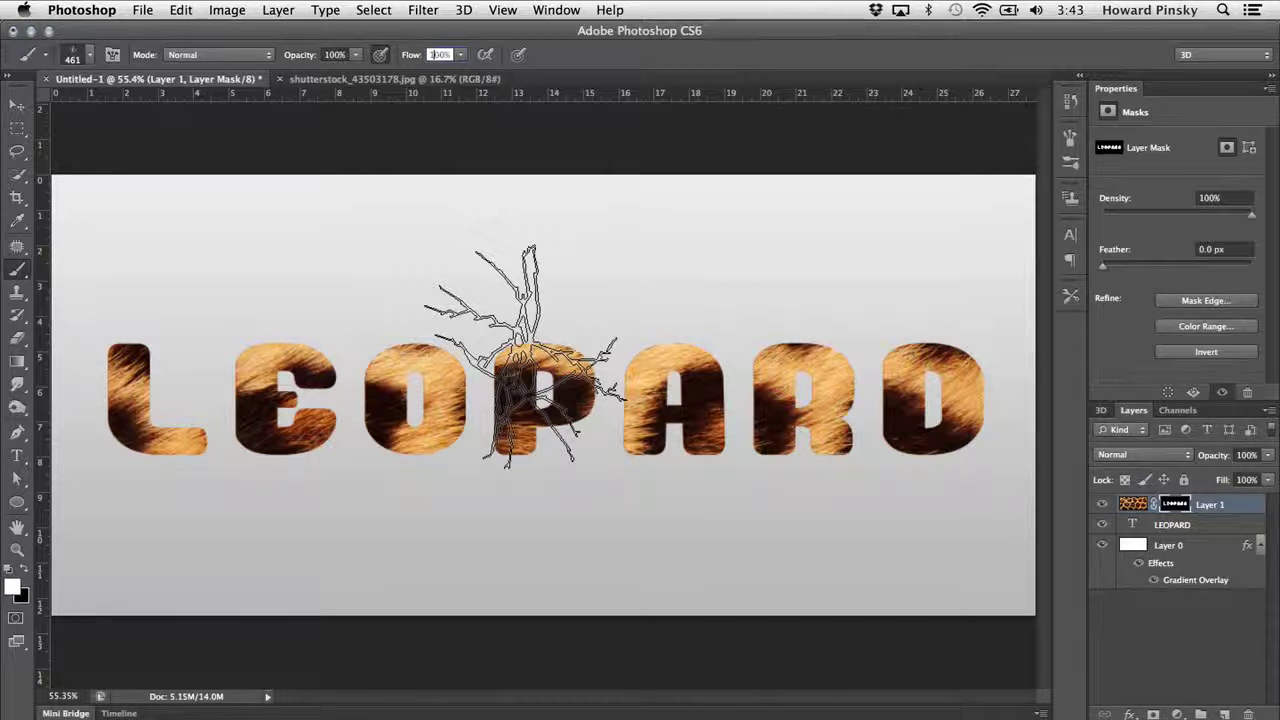
left_click(564, 9)
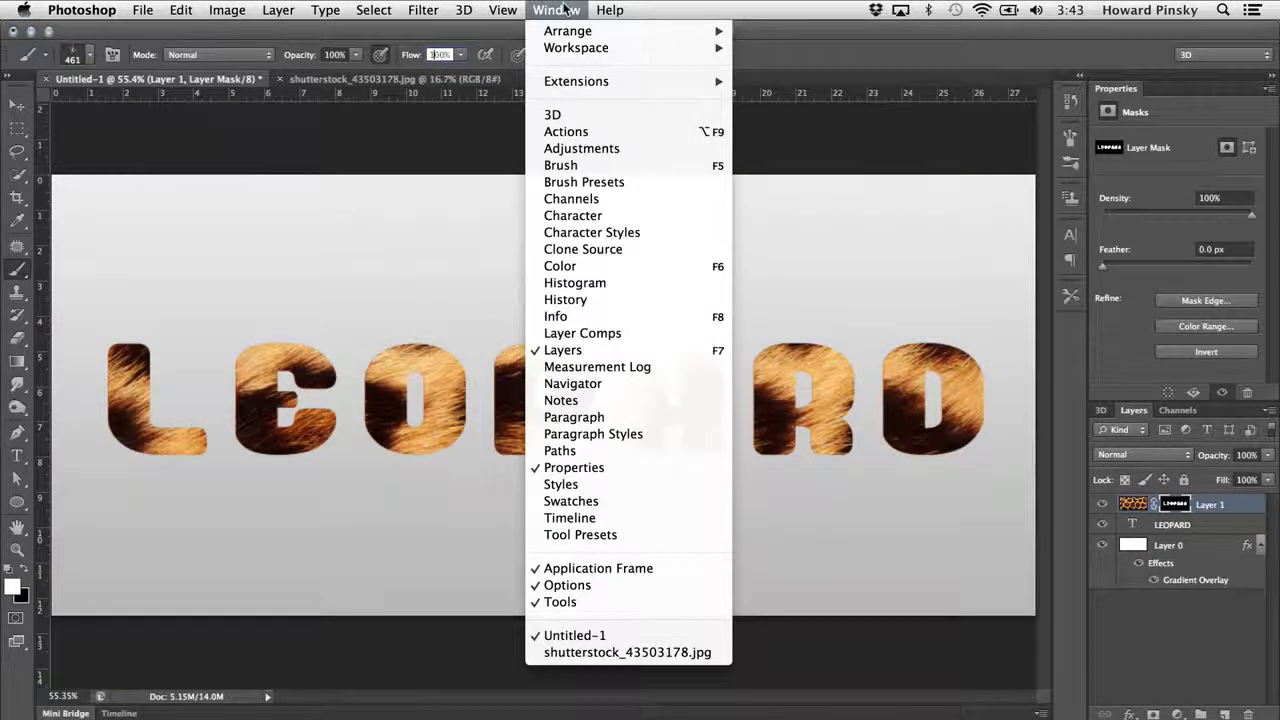
In the Brush panel, set the brush size to 70 px, keeping spacing at 25%.
left_click(607, 166)
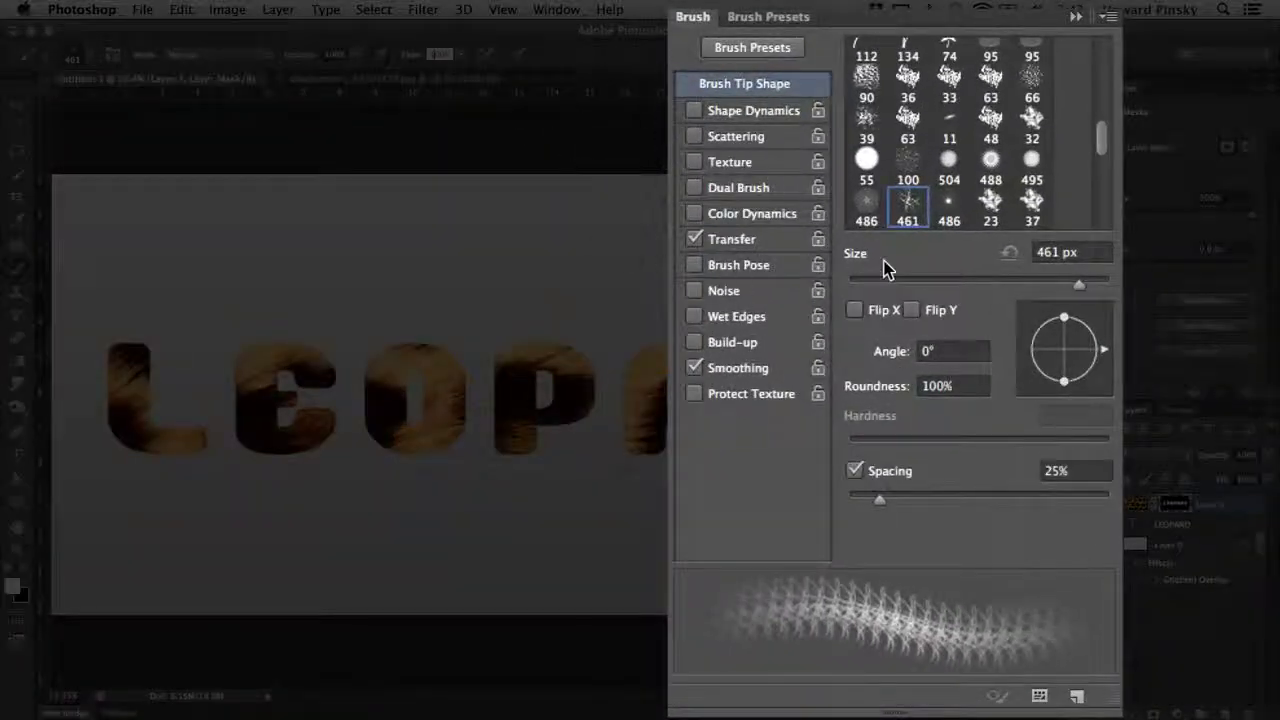
left_click(1042, 252)
double_click(1042, 252)
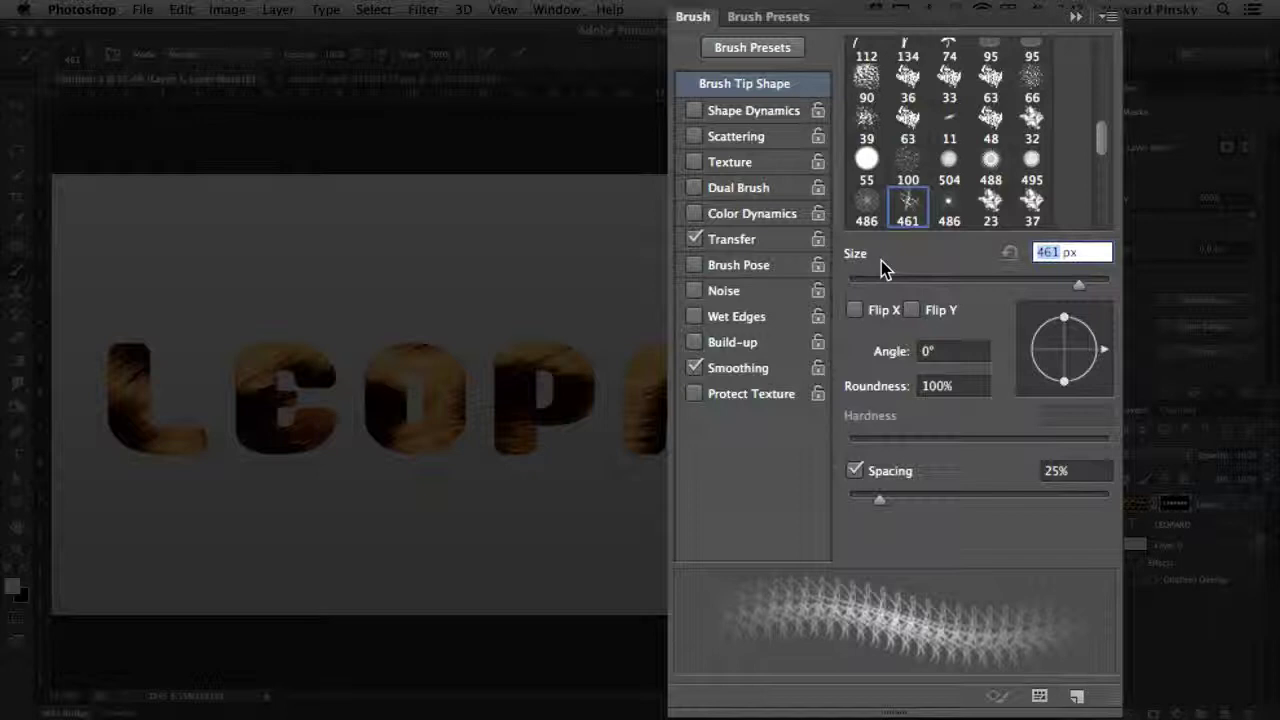
type("70")
key("Return")
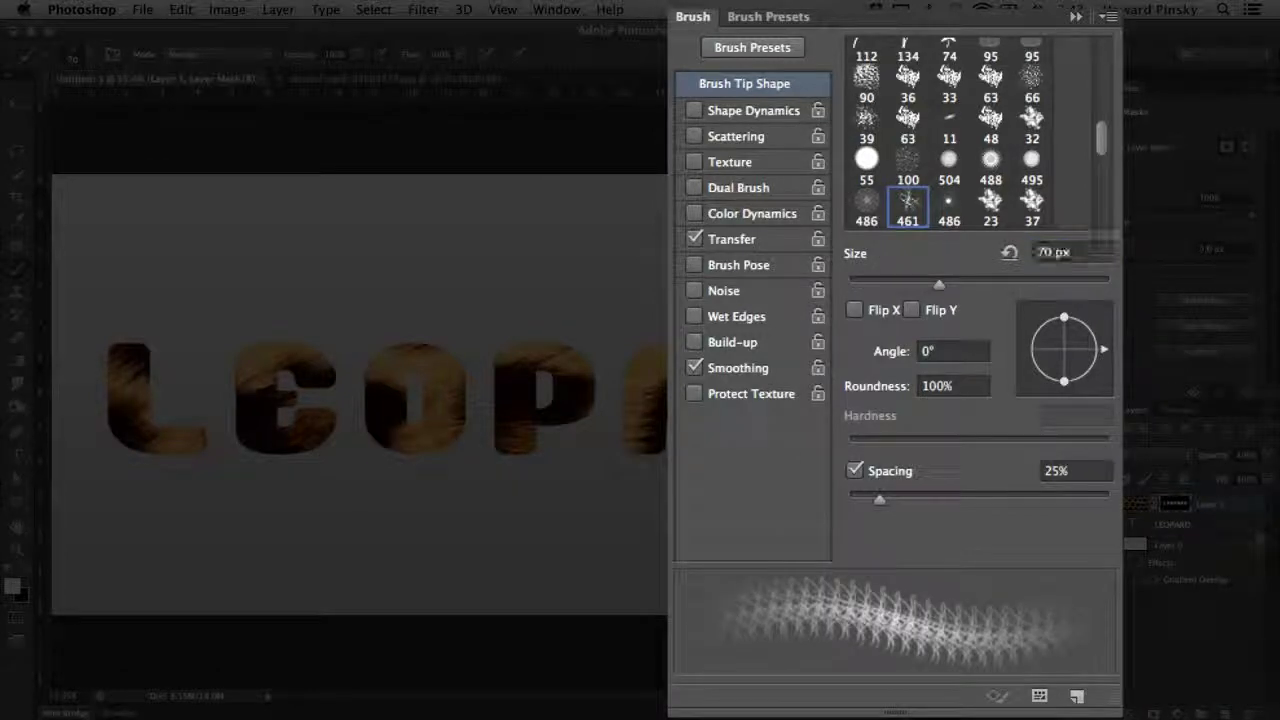
double_click(1057, 468)
left_click(1080, 470)
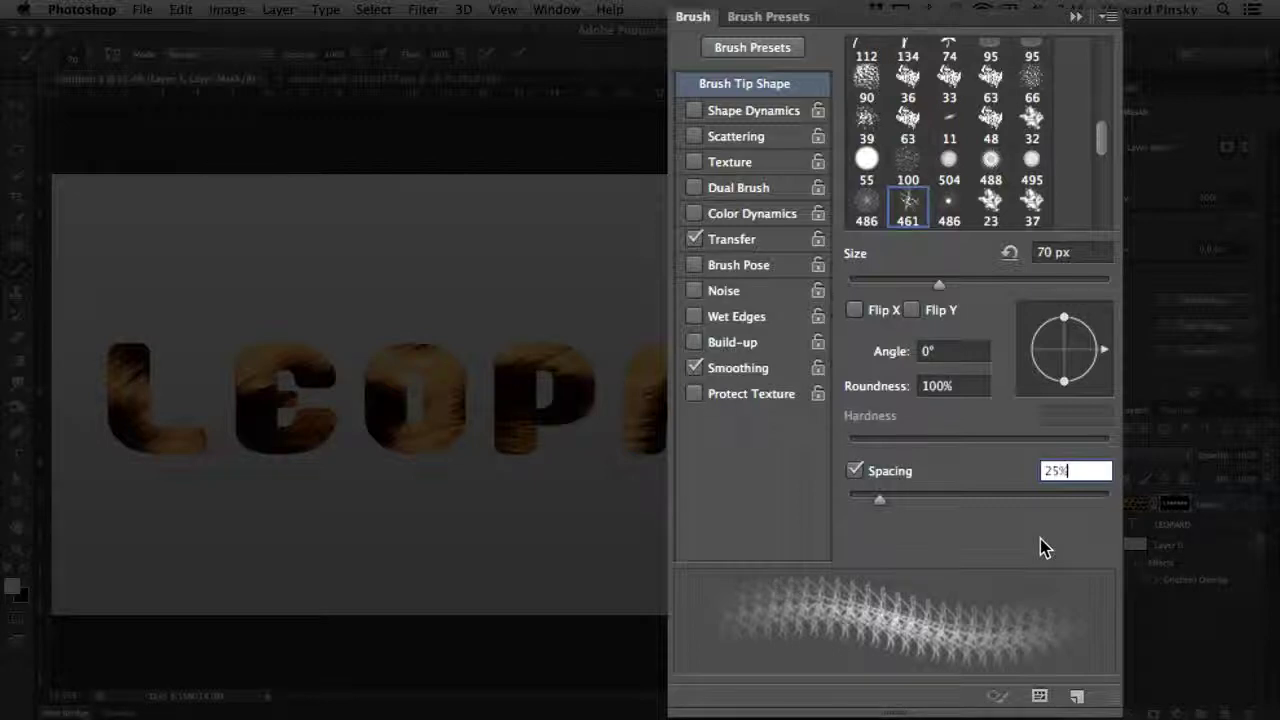
Enable Shape Dynamics: Size Jitter 100%, Angle Jitter 10% by Direction, Roundness Jitter 100%, Minimum Roundness 1%.
left_click(763, 108)
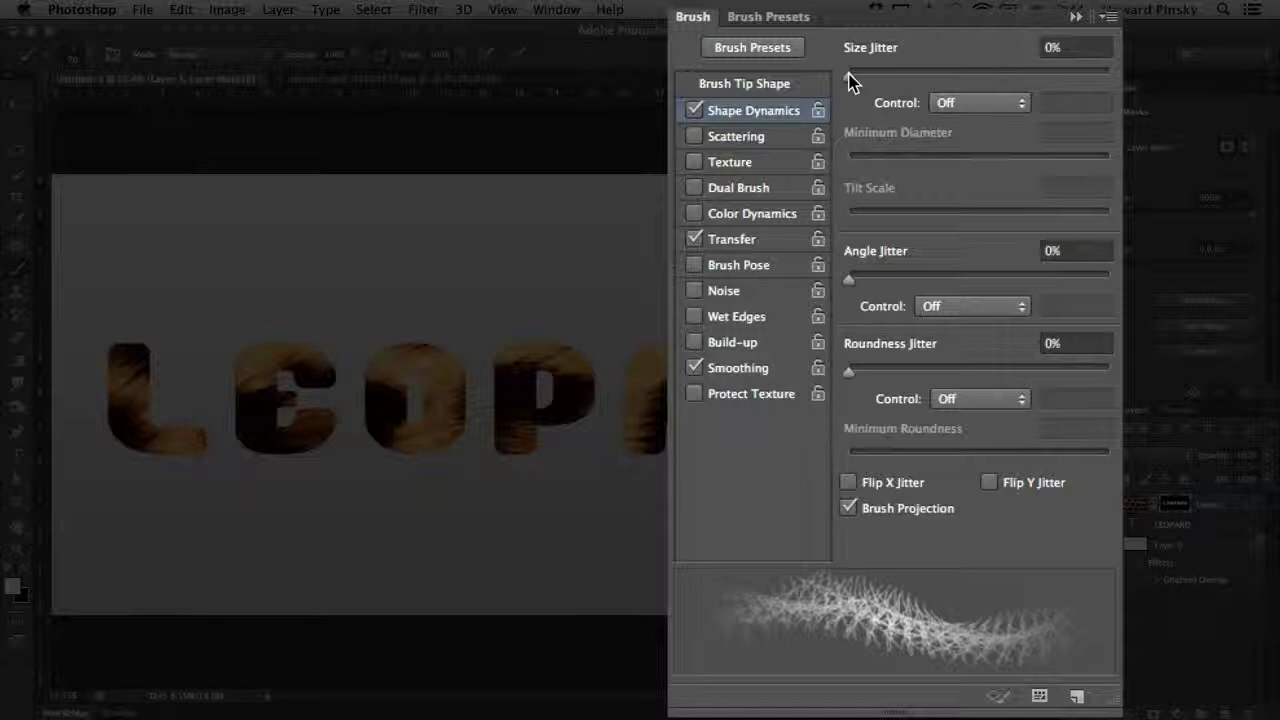
left_click_drag(848, 80, 926, 76)
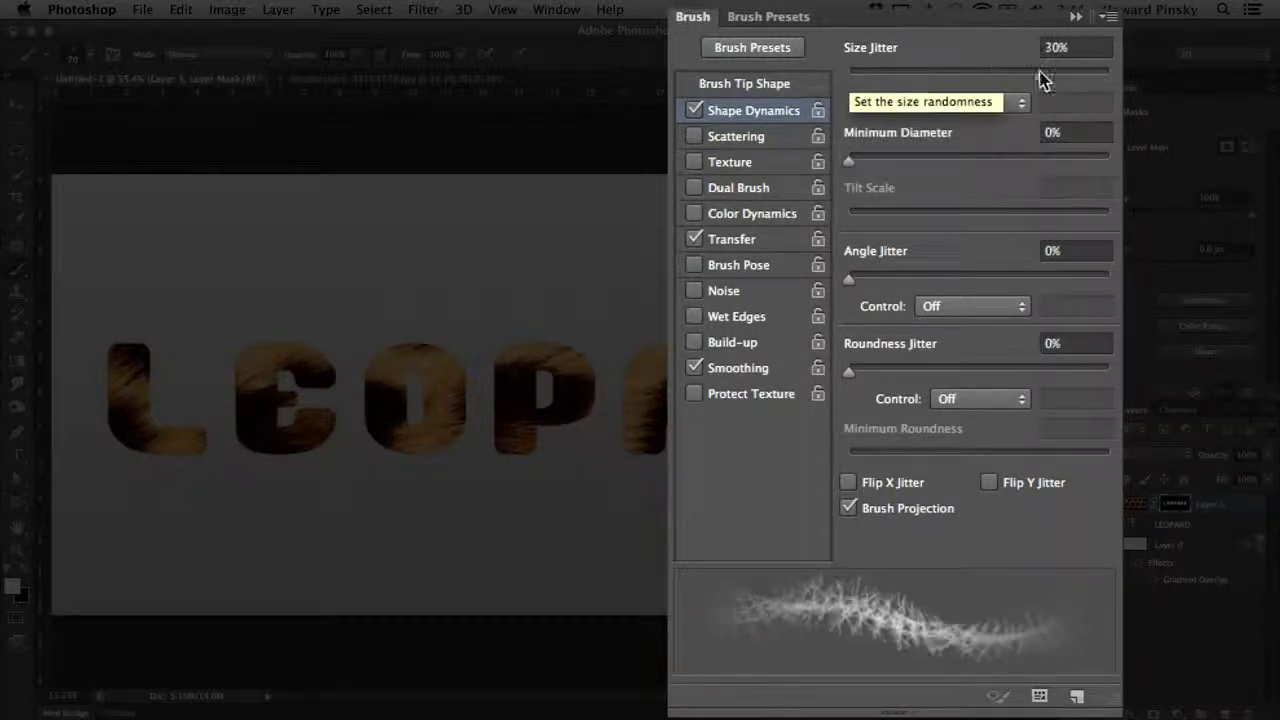
left_click_drag(1040, 72, 1110, 76)
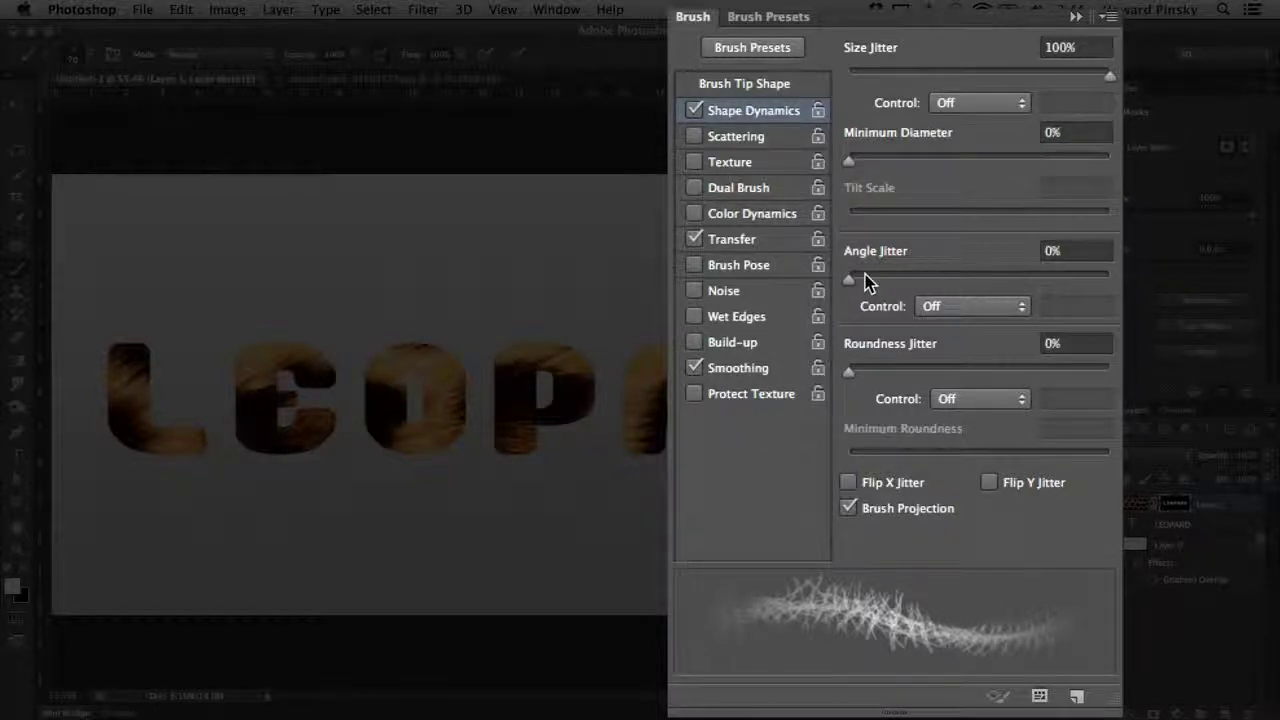
left_click_drag(846, 280, 875, 283)
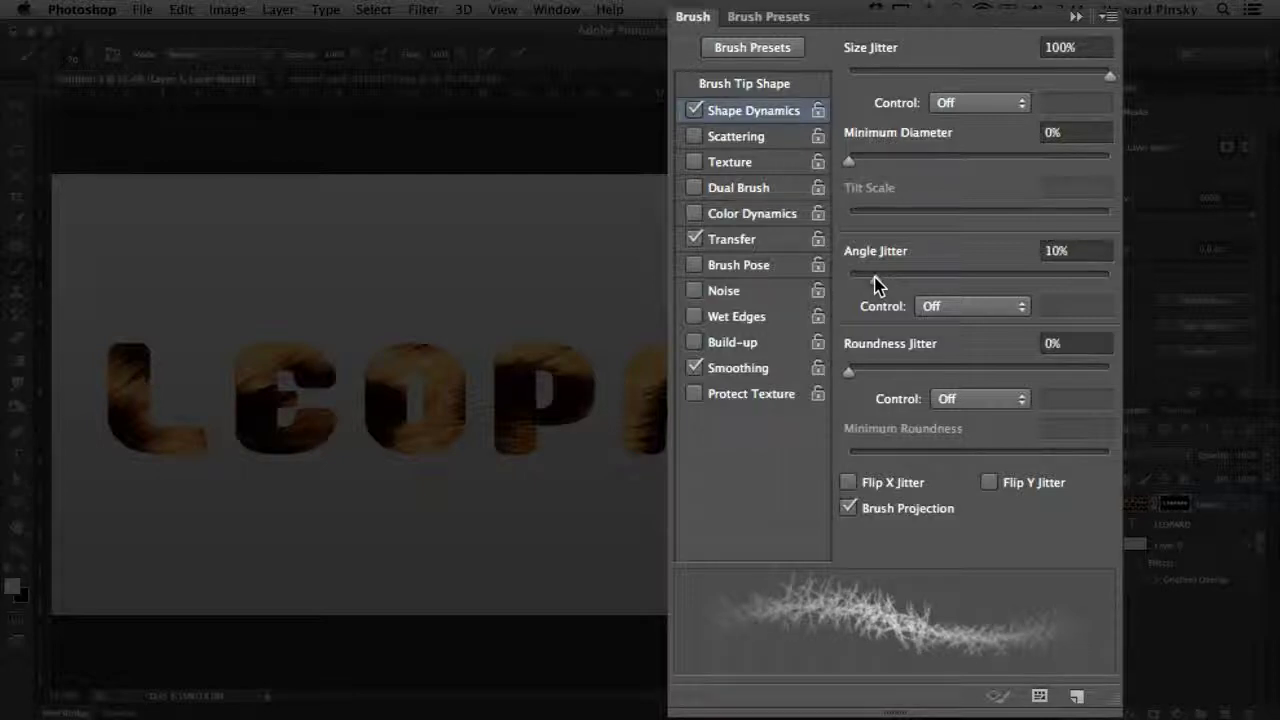
left_click(922, 305)
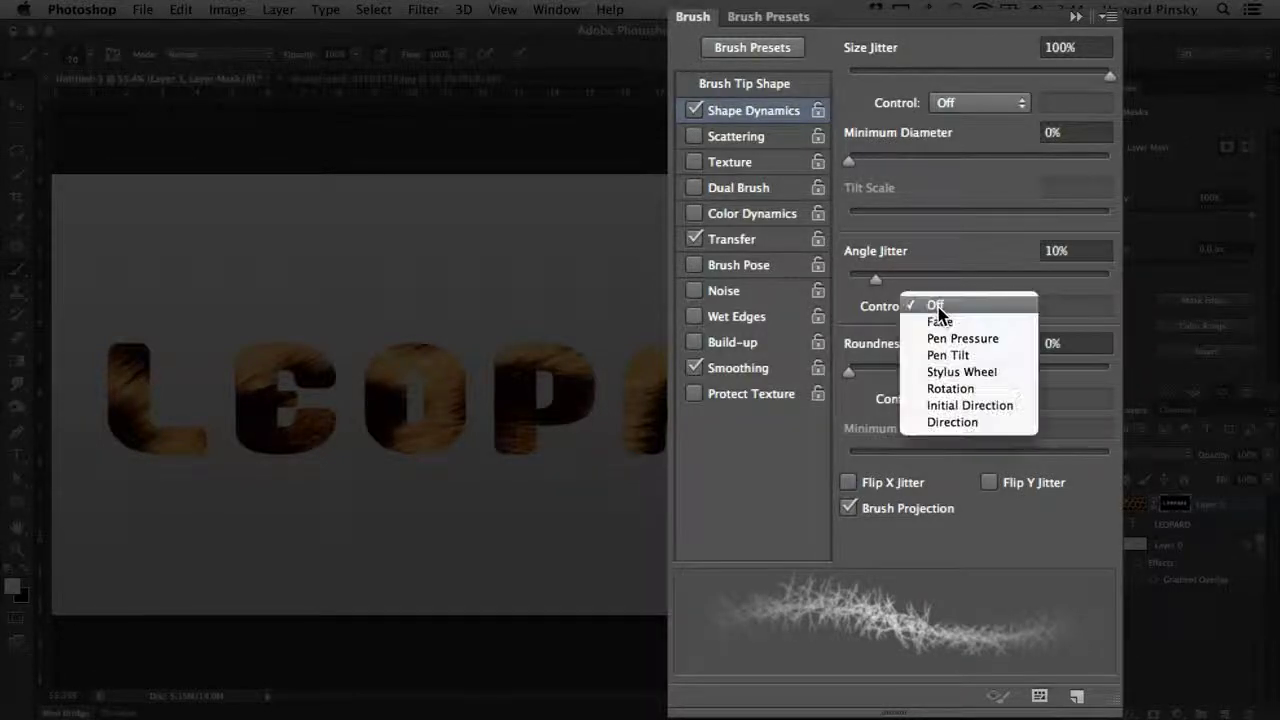
left_click(995, 424)
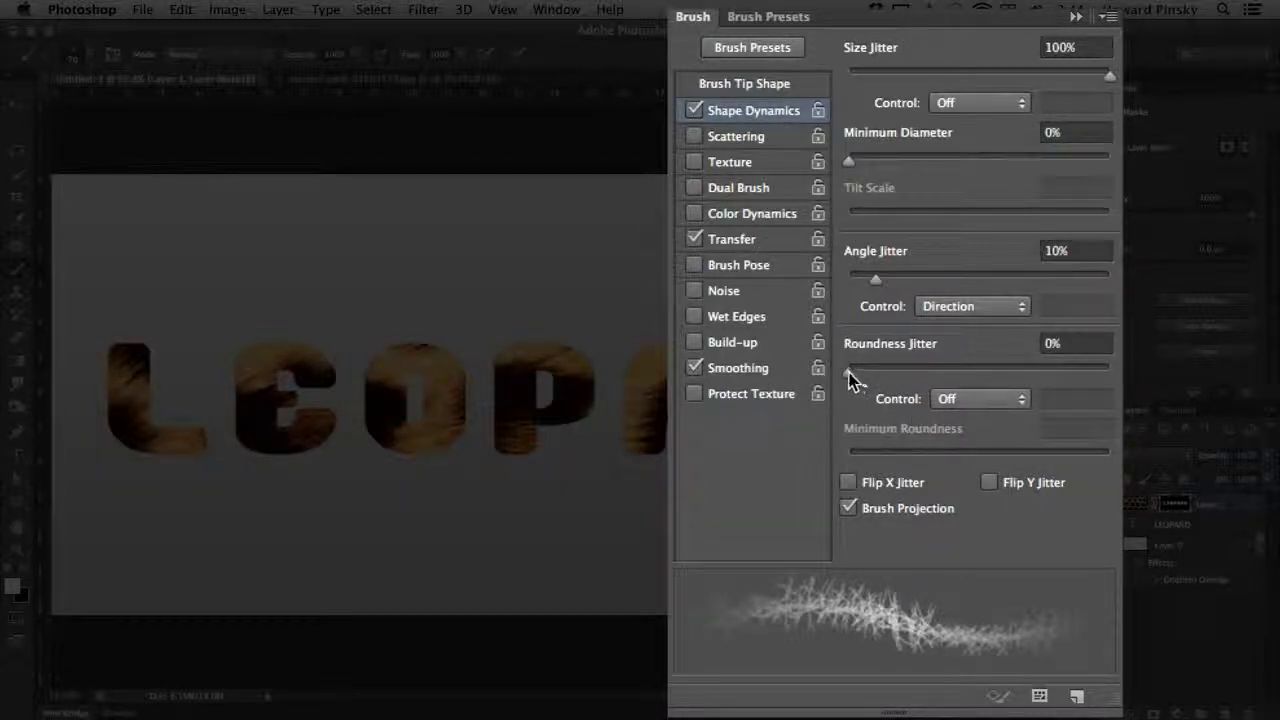
left_click_drag(848, 378, 1117, 393)
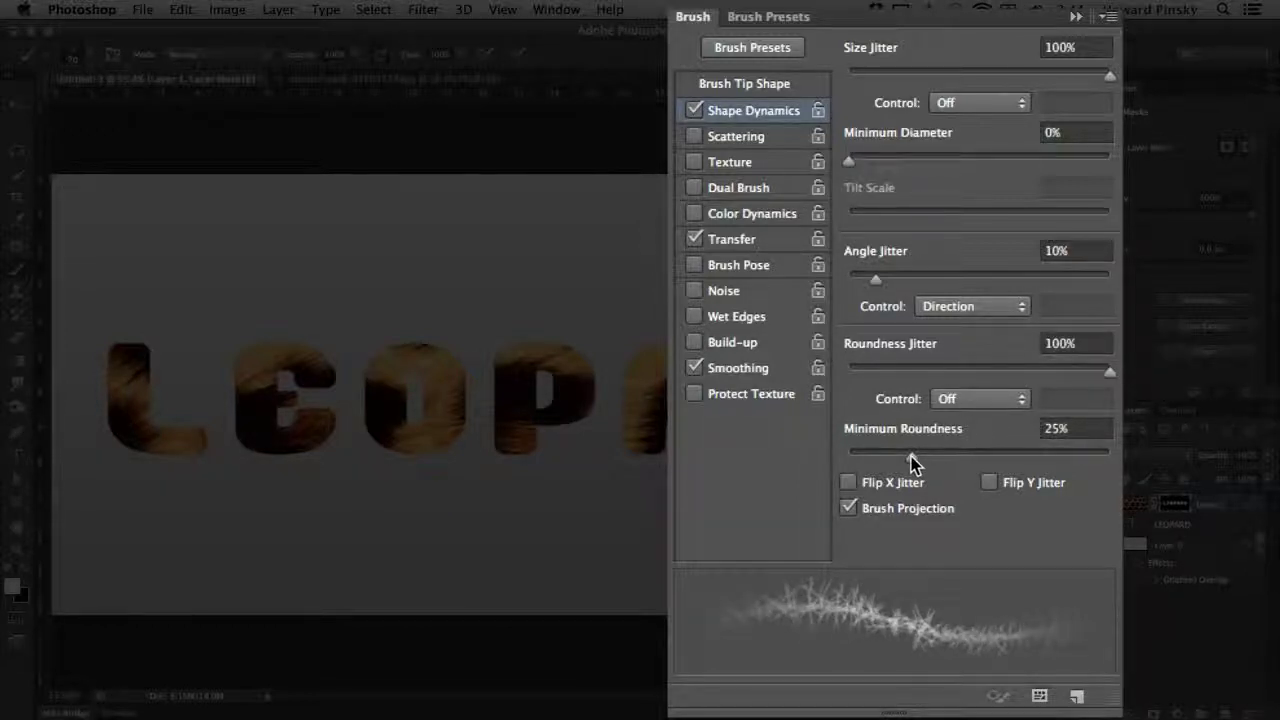
left_click_drag(911, 455, 831, 457)
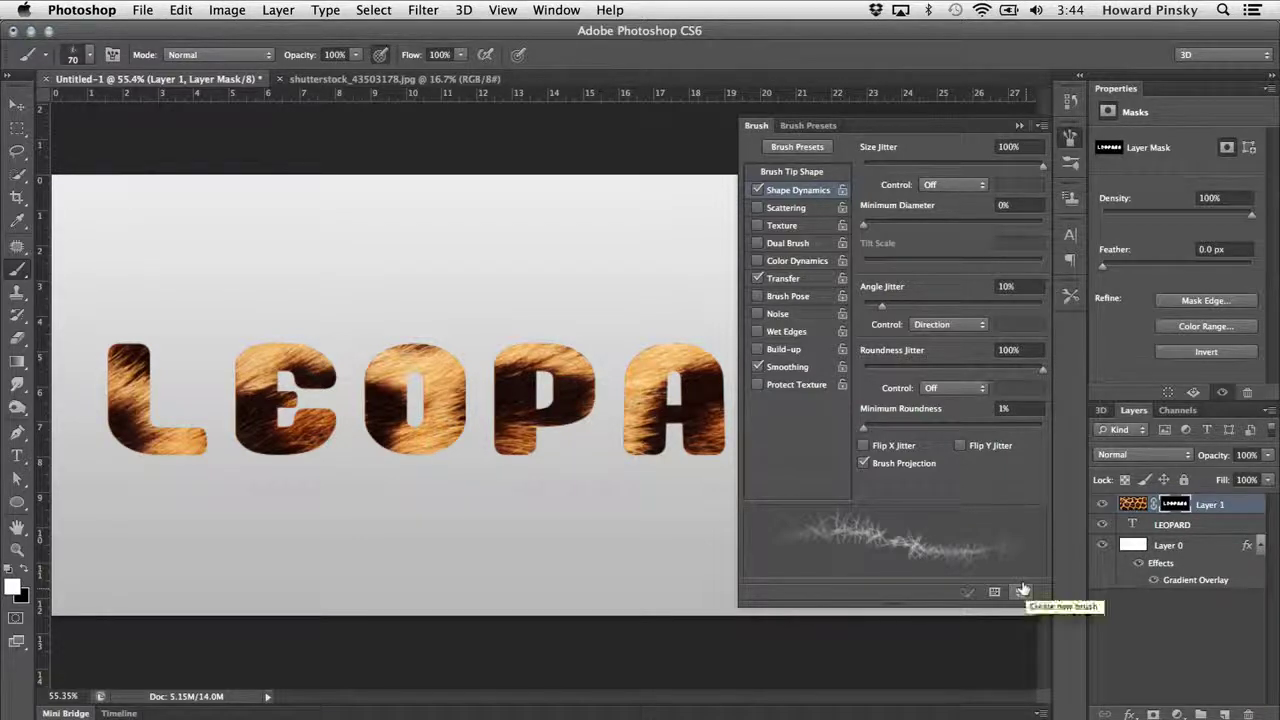
Save the 70 px jittered brush as a new brush preset named 'Leopard Fur'.
left_click(1022, 590)
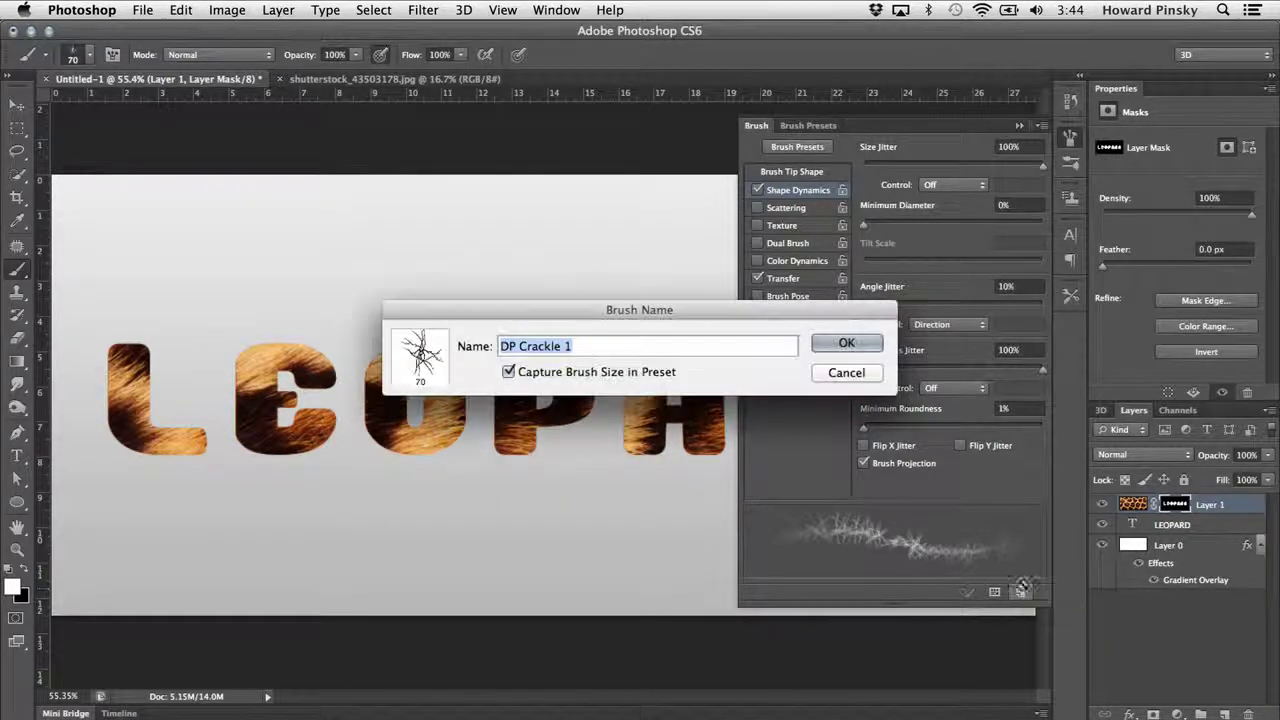
type("Leopard")
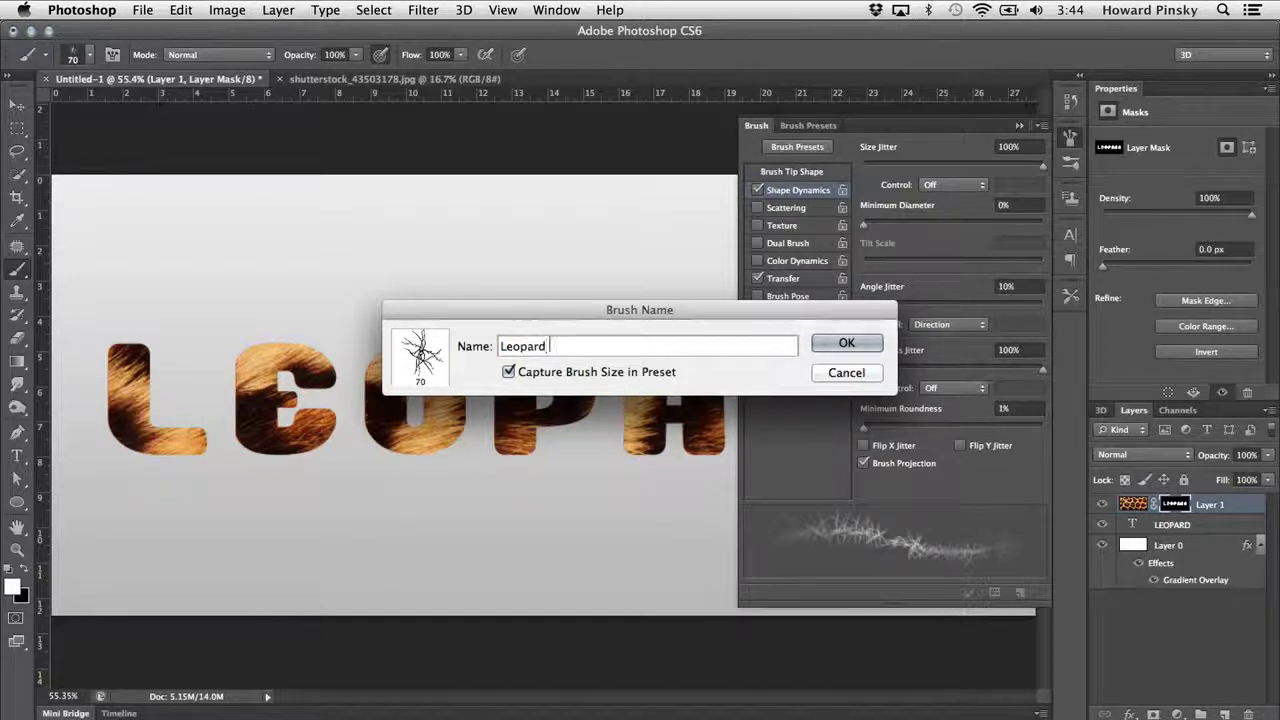
type(" Fur")
key("Return")
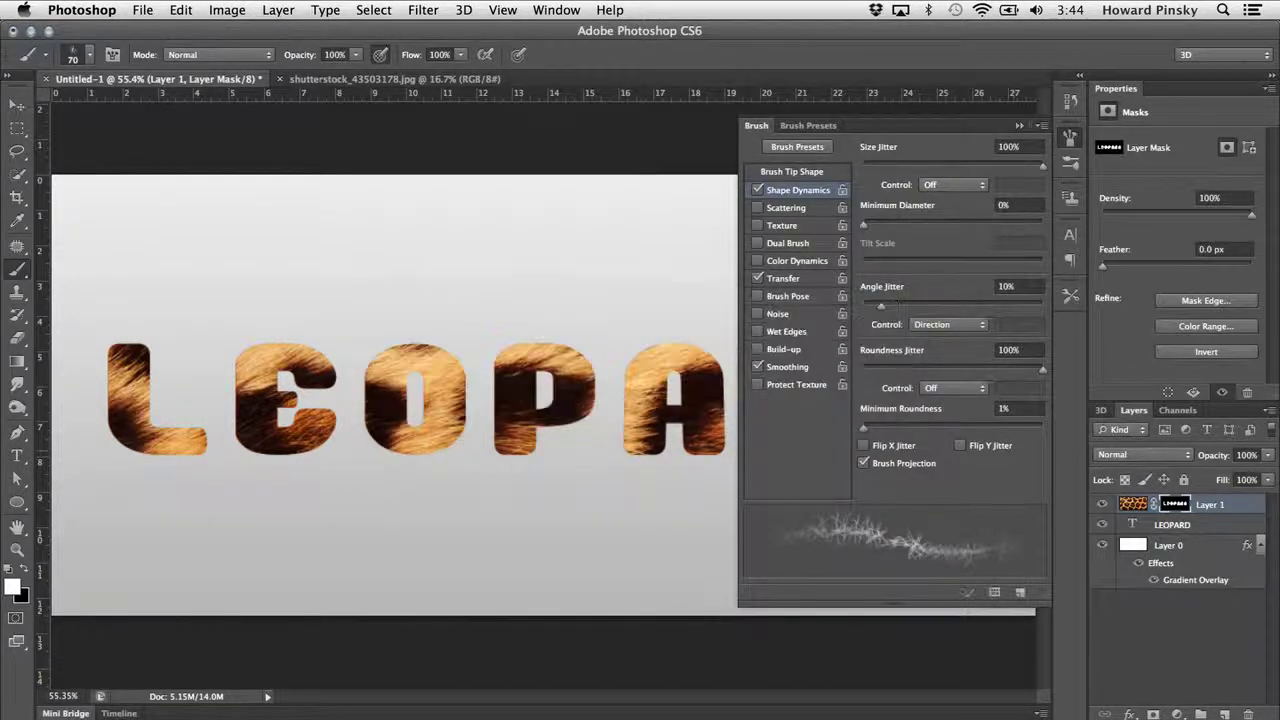
Collapse the Brush panel, then zoom in and pan to frame the letter L close up.
left_click(1070, 140)
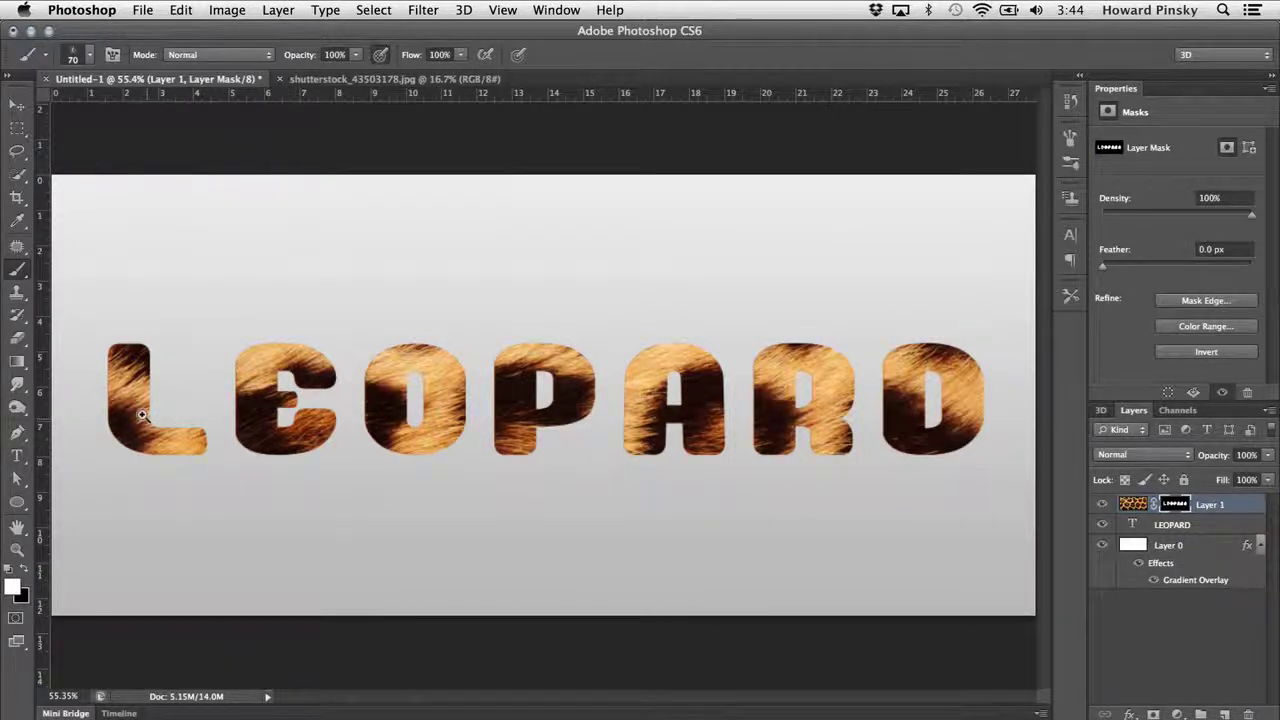
left_click_drag(144, 417, 166, 420)
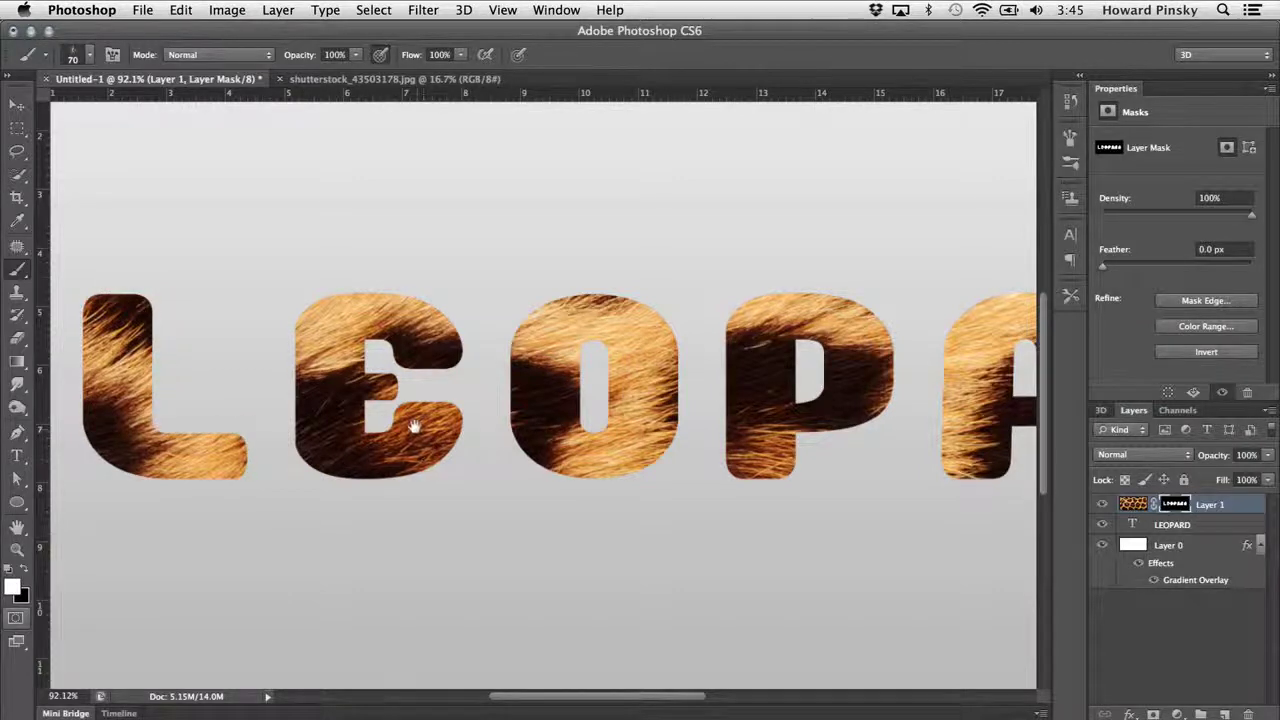
left_click_drag(413, 427, 449, 409)
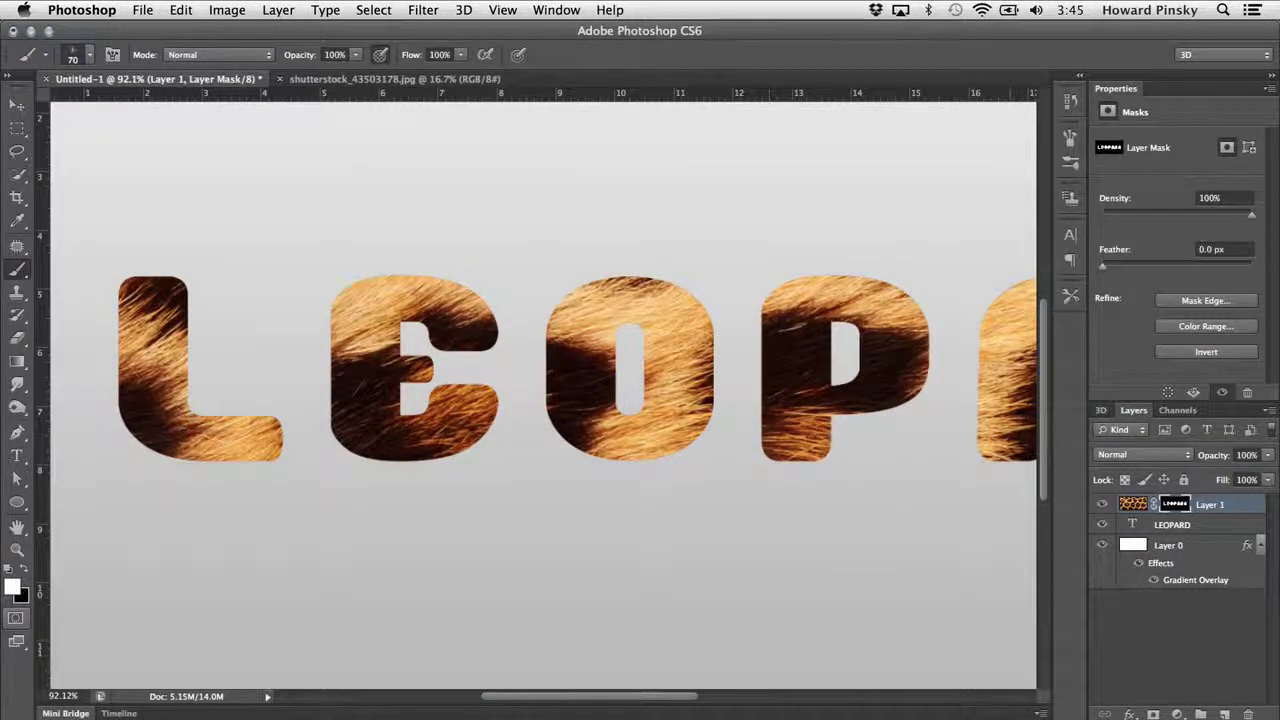
Create a work path from the LEOPARD text layer, hide extras, and target Layer 1's mask.
right_click(1207, 525)
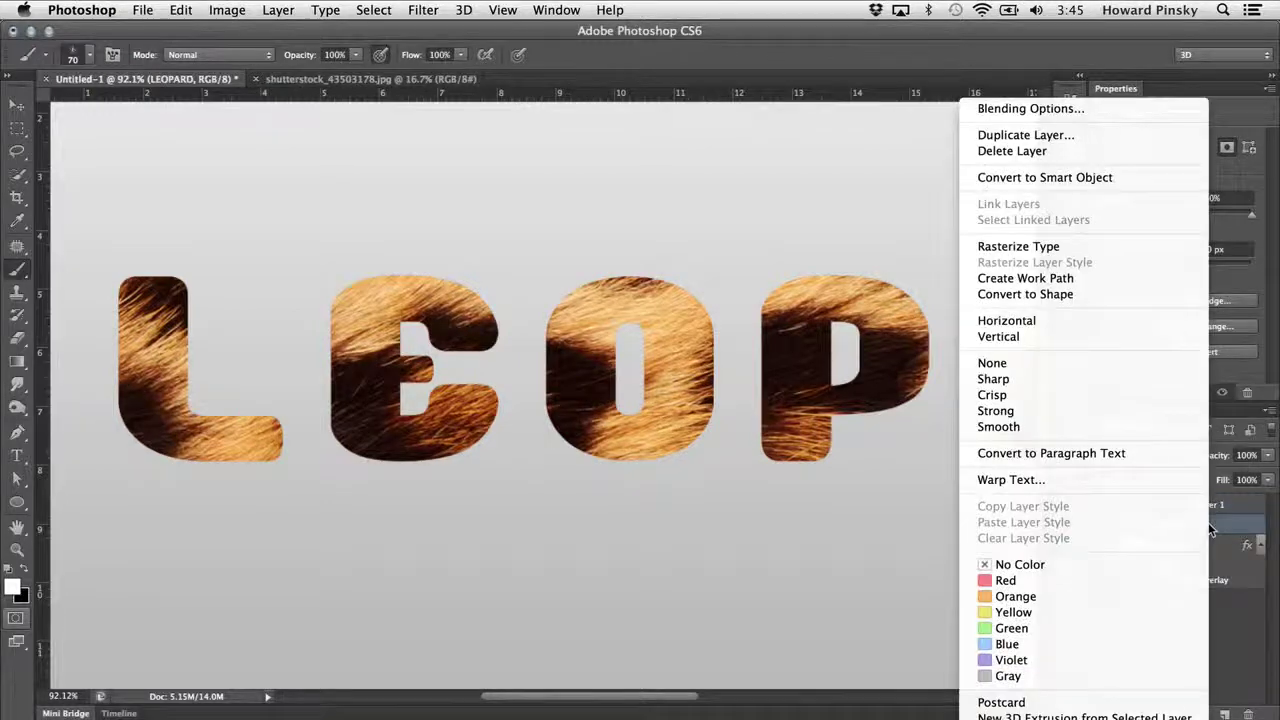
left_click(1090, 280)
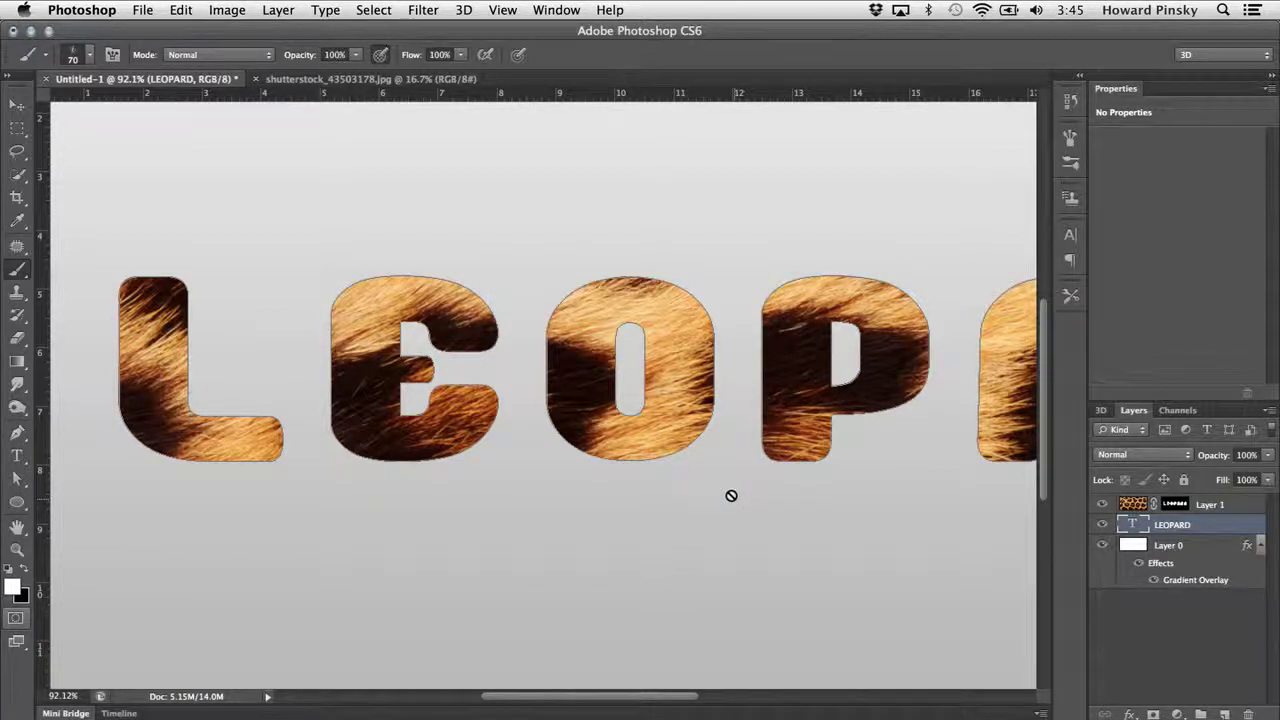
key("super+h")
left_click(1244, 502)
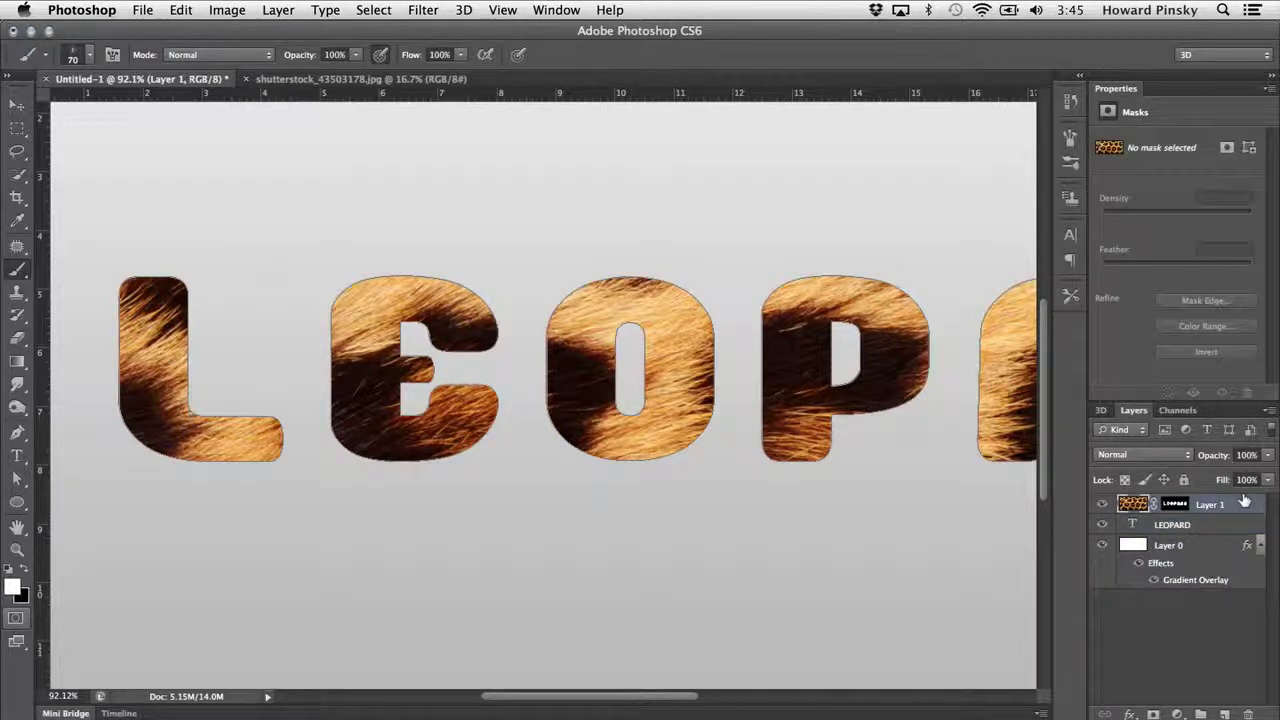
left_click(1175, 503)
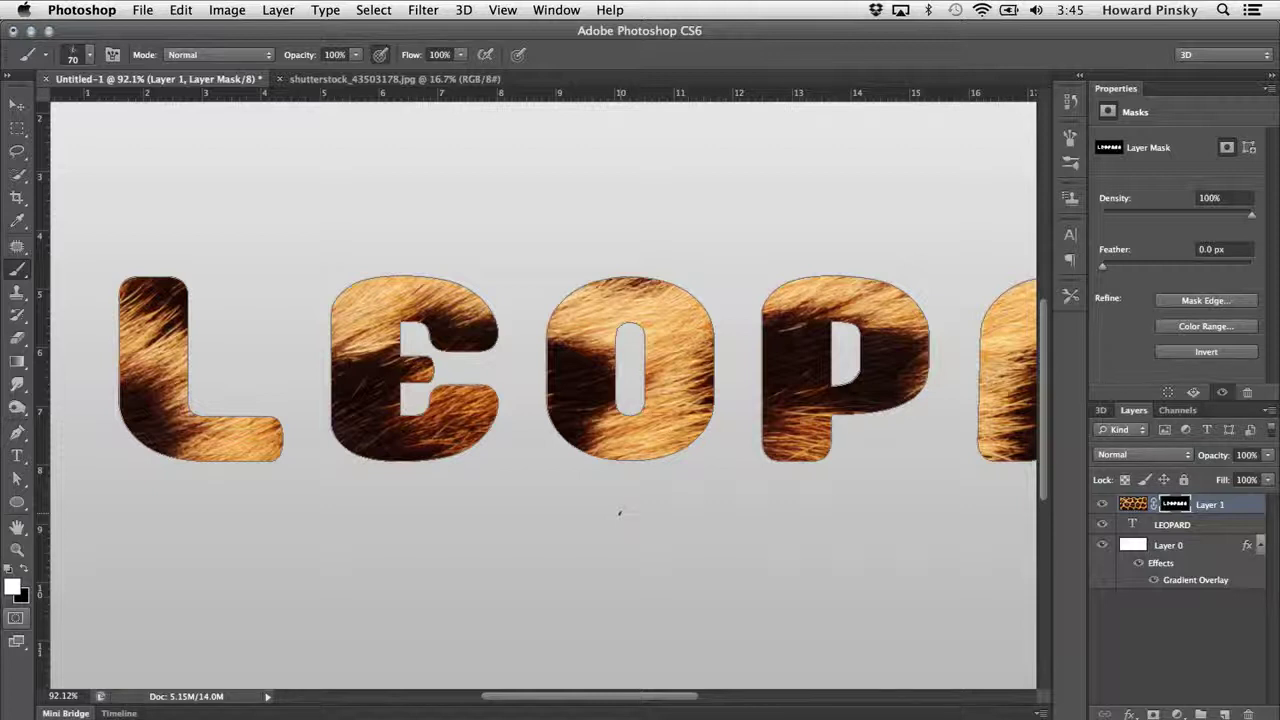
With the Pen tool, stroke the LEOPARD work path onto the mask using the Brush tool.
left_click(17, 431)
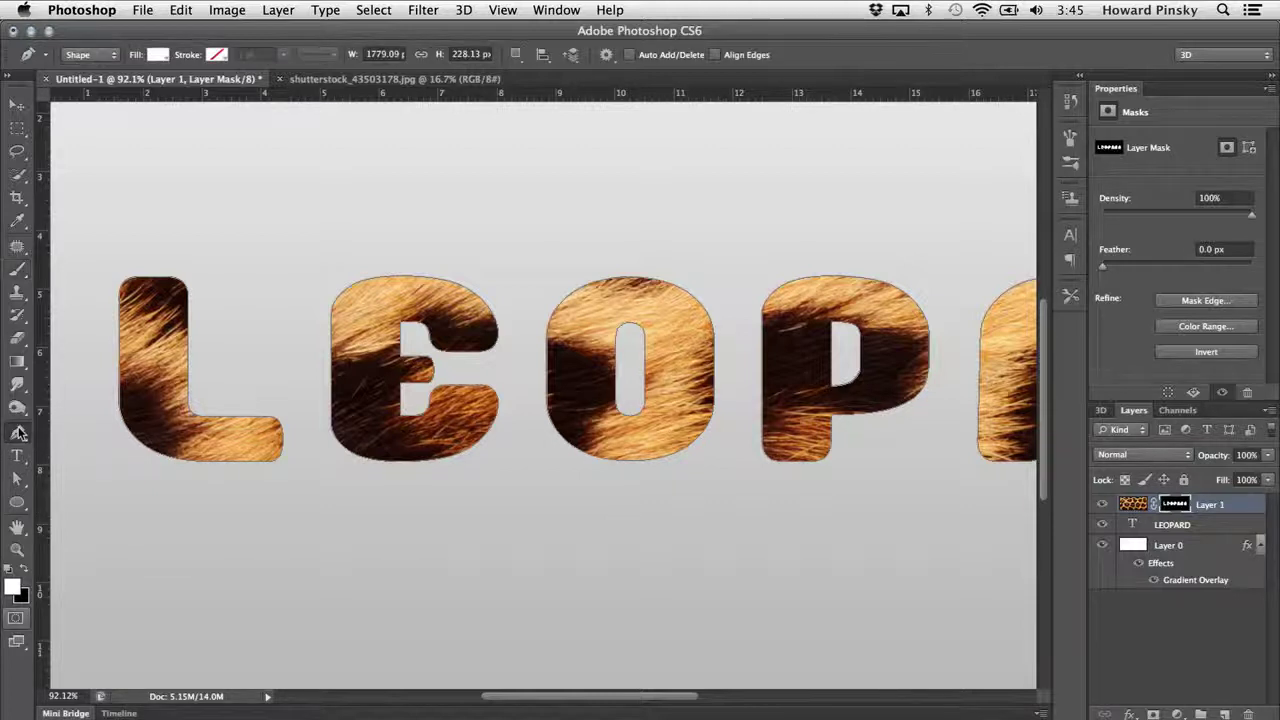
left_click(75, 428)
right_click(184, 351)
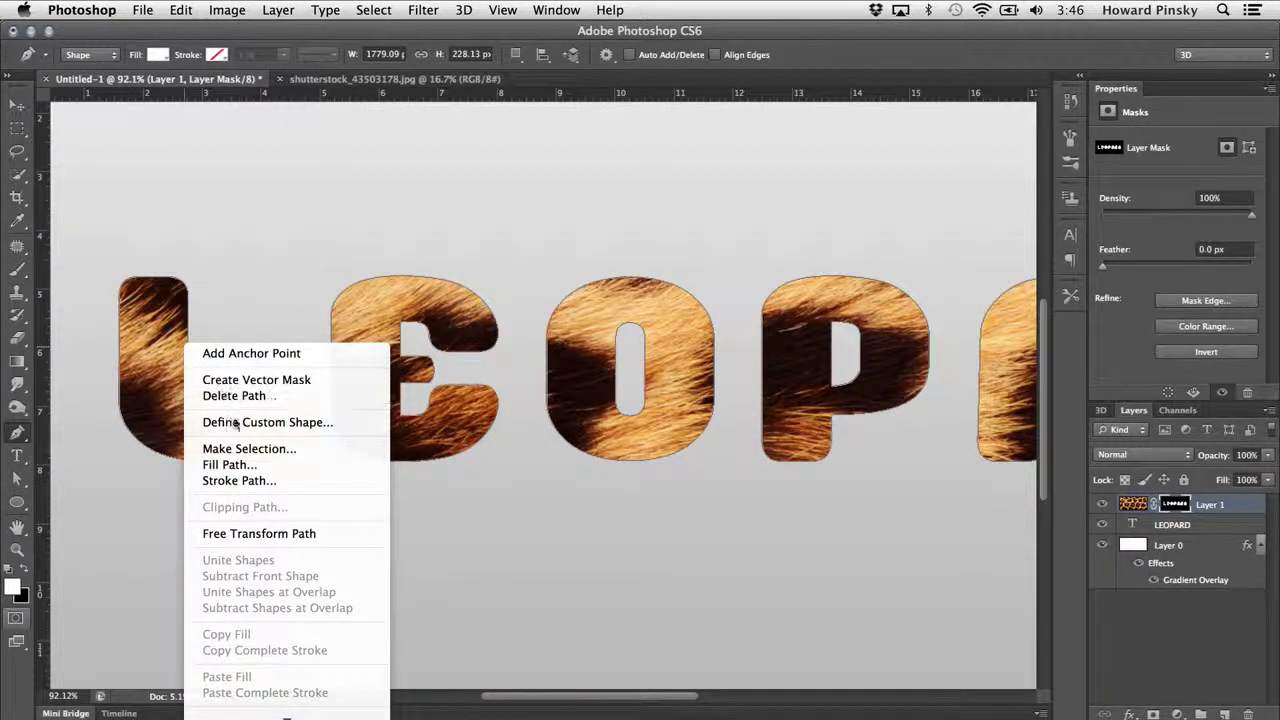
left_click(293, 482)
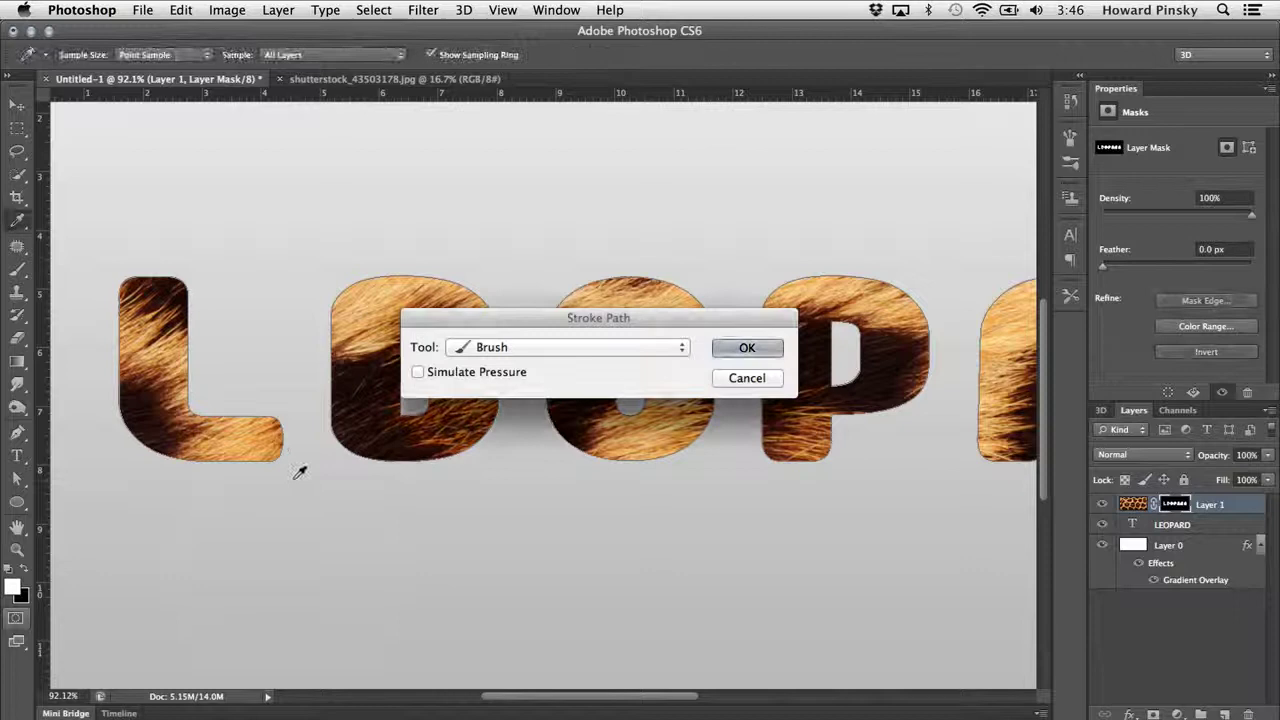
left_click(591, 348)
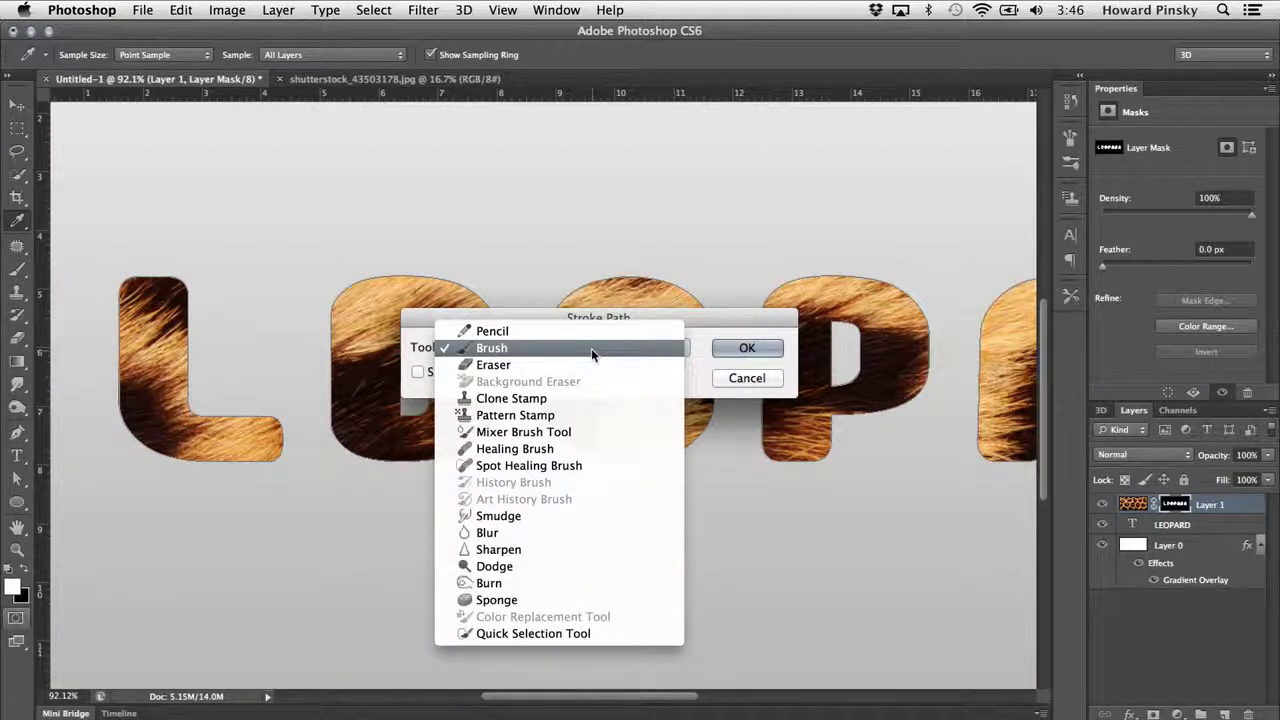
left_click(591, 348)
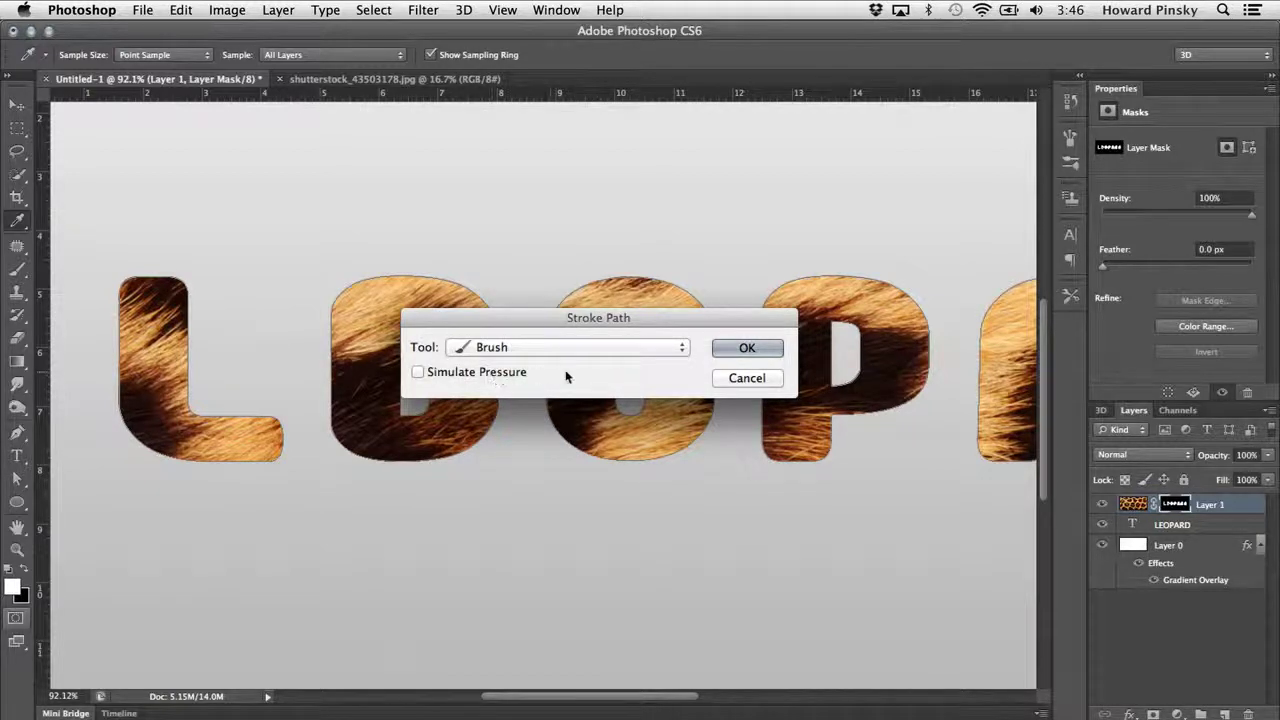
left_click(770, 347)
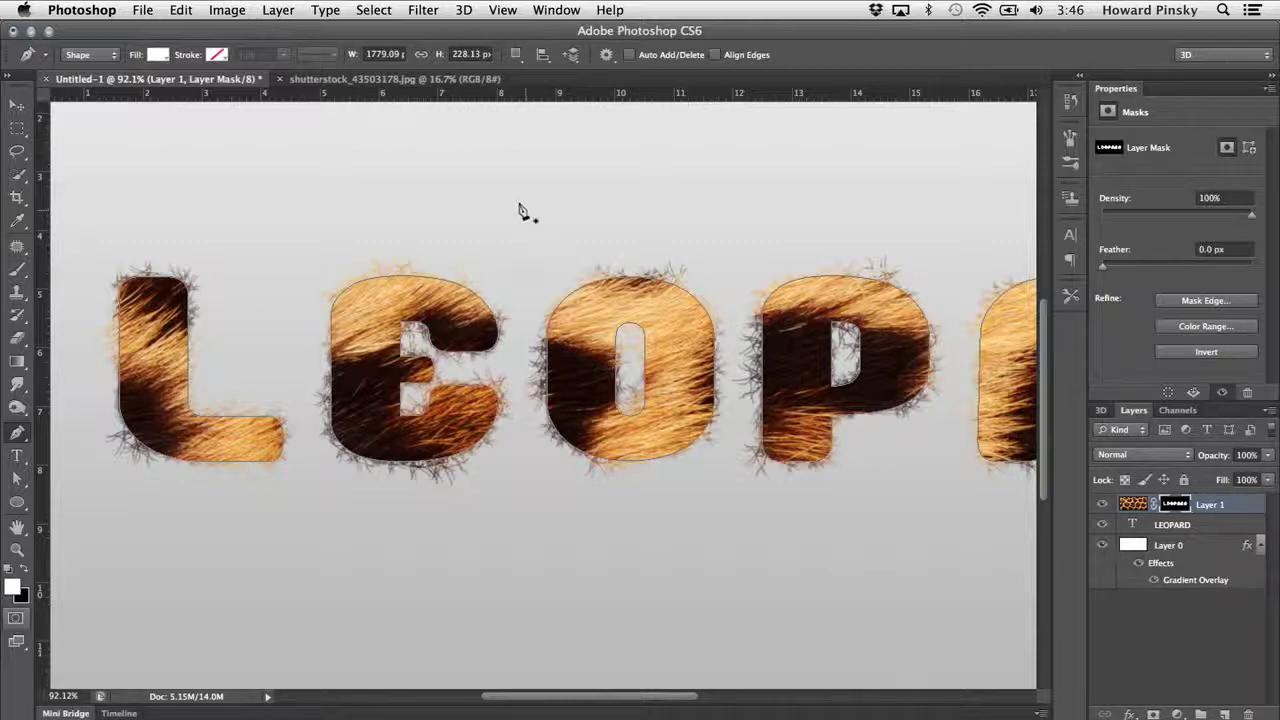
Hide the work path outline around the LEOPARD letters and return to the Move tool.
key("b")
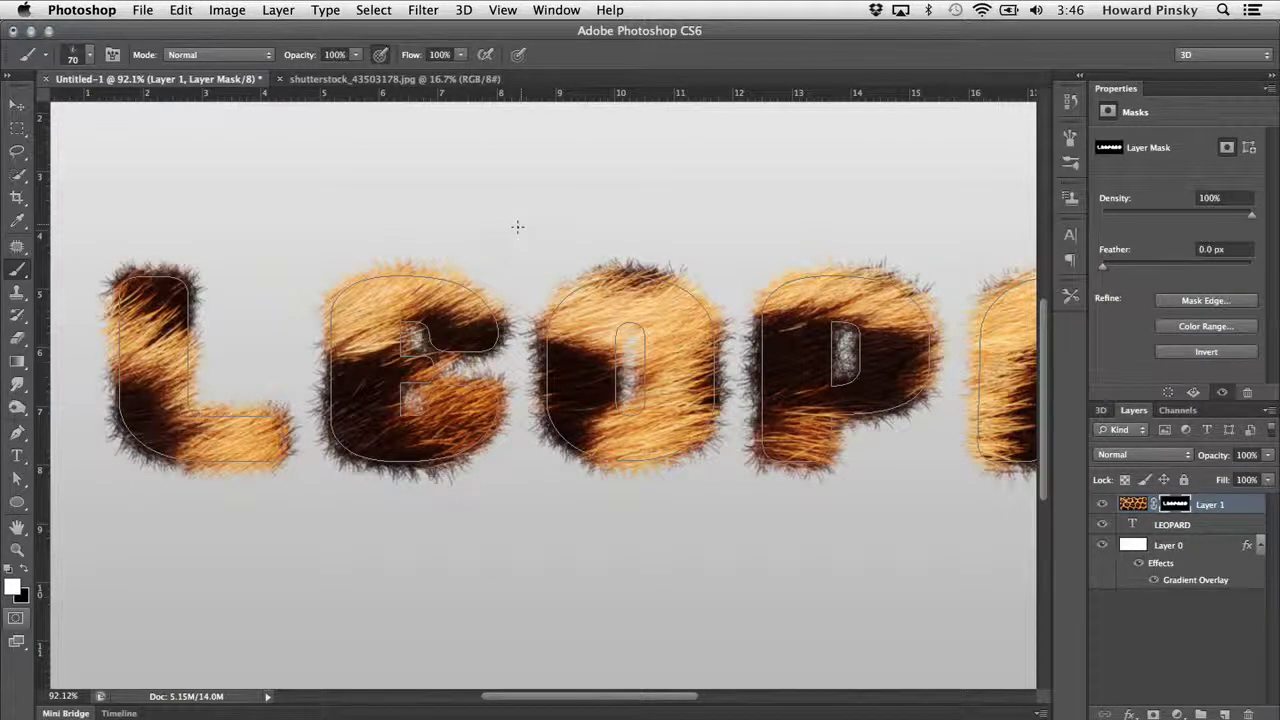
key("super+h")
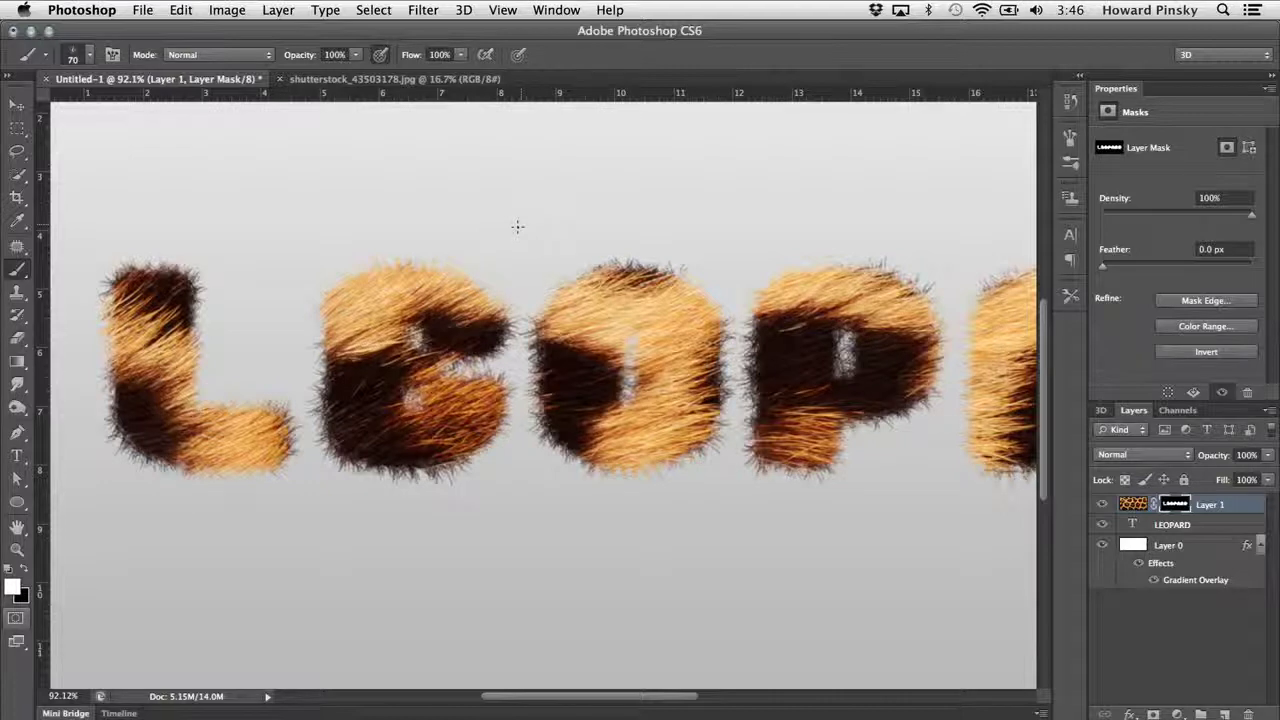
key("v")
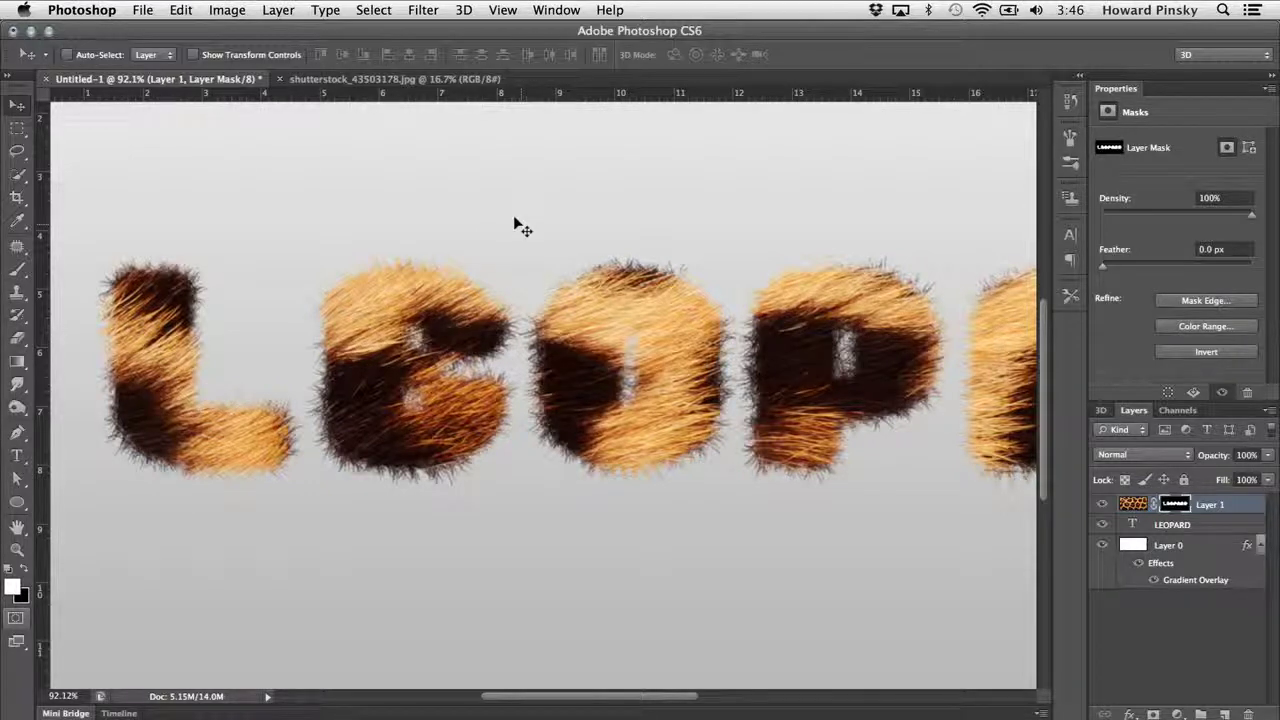
Apply a 0.3-pixel Gaussian Blur to Layer 1's mask to soften the fur strands.
left_click(422, 9)
mouse_move(518, 217)
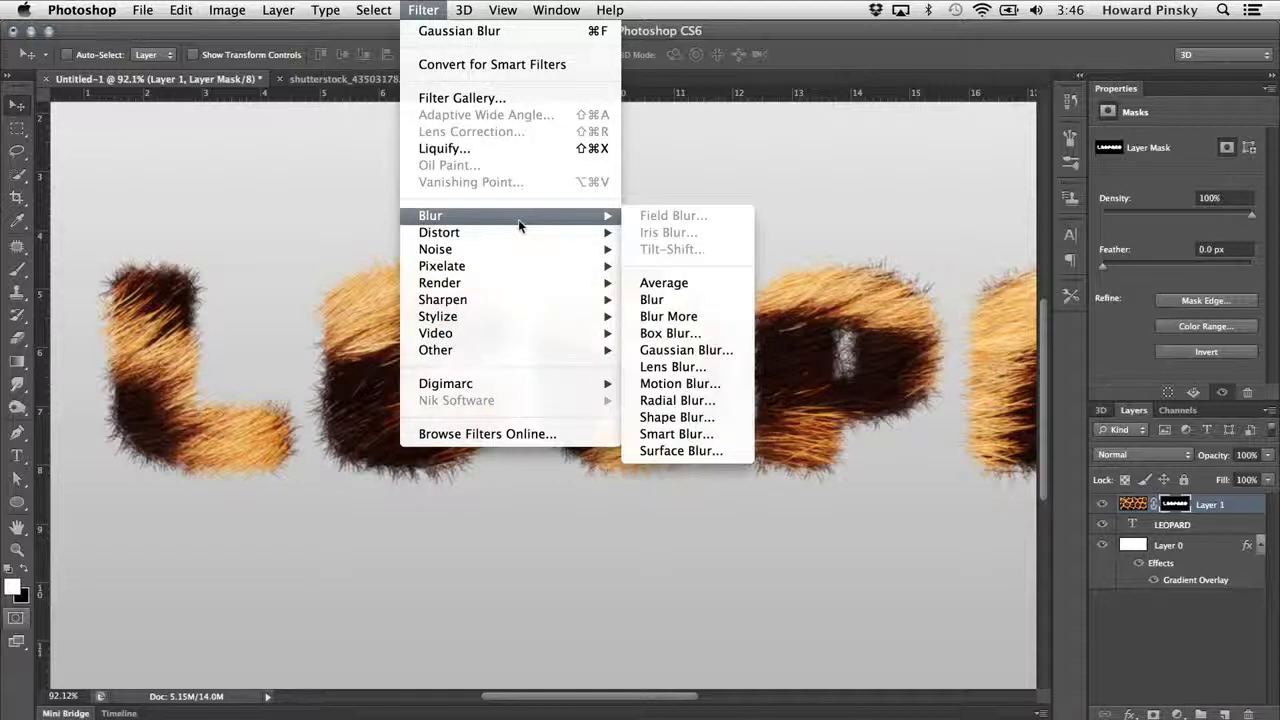
left_click(701, 349)
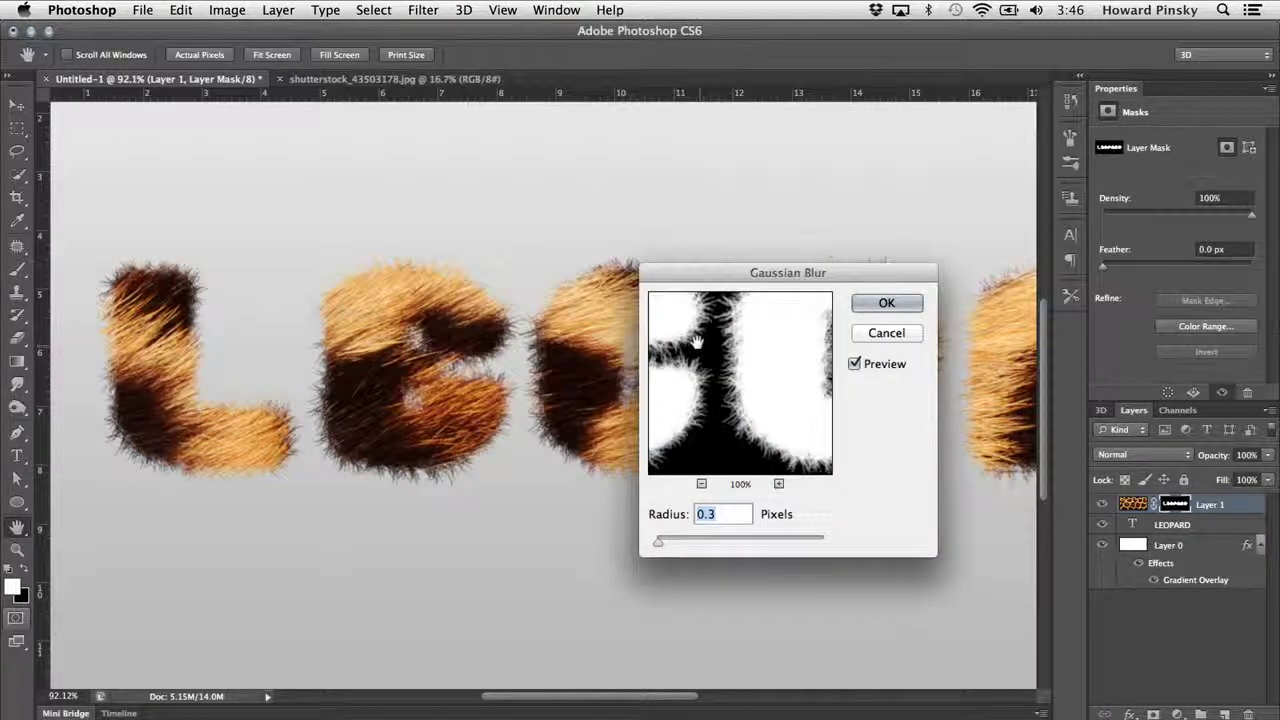
left_click(724, 513)
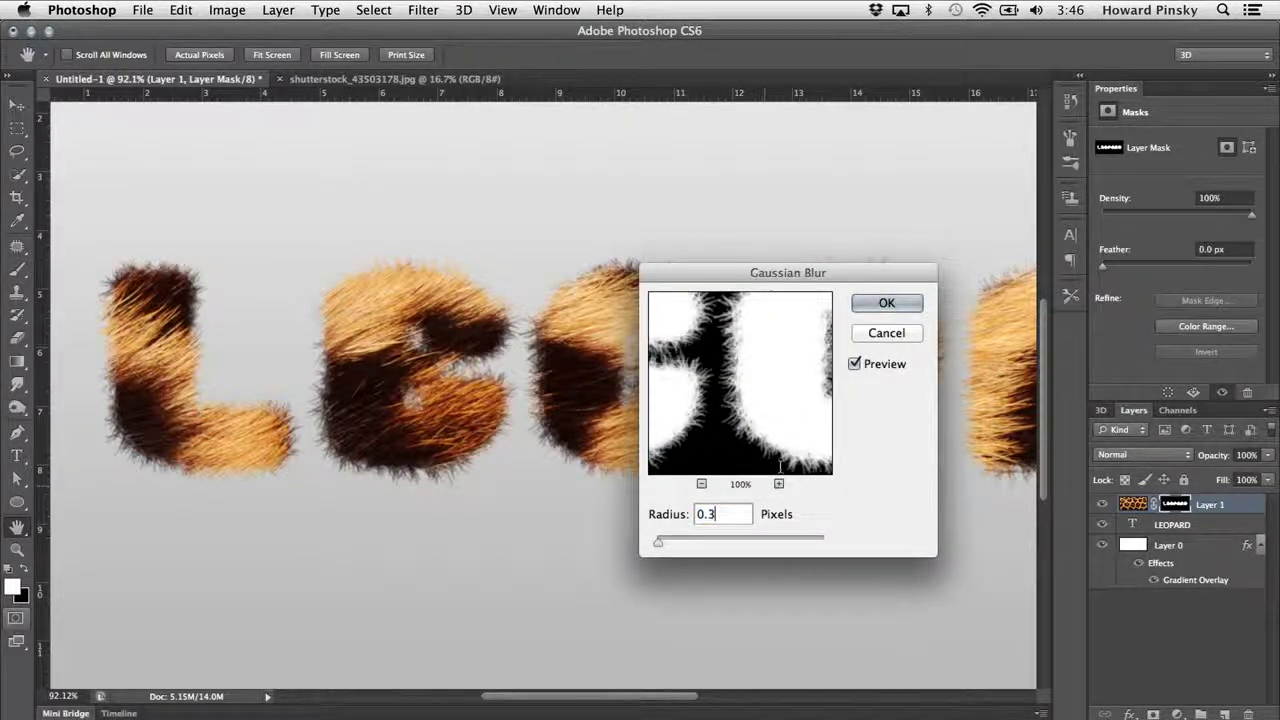
left_click(887, 303)
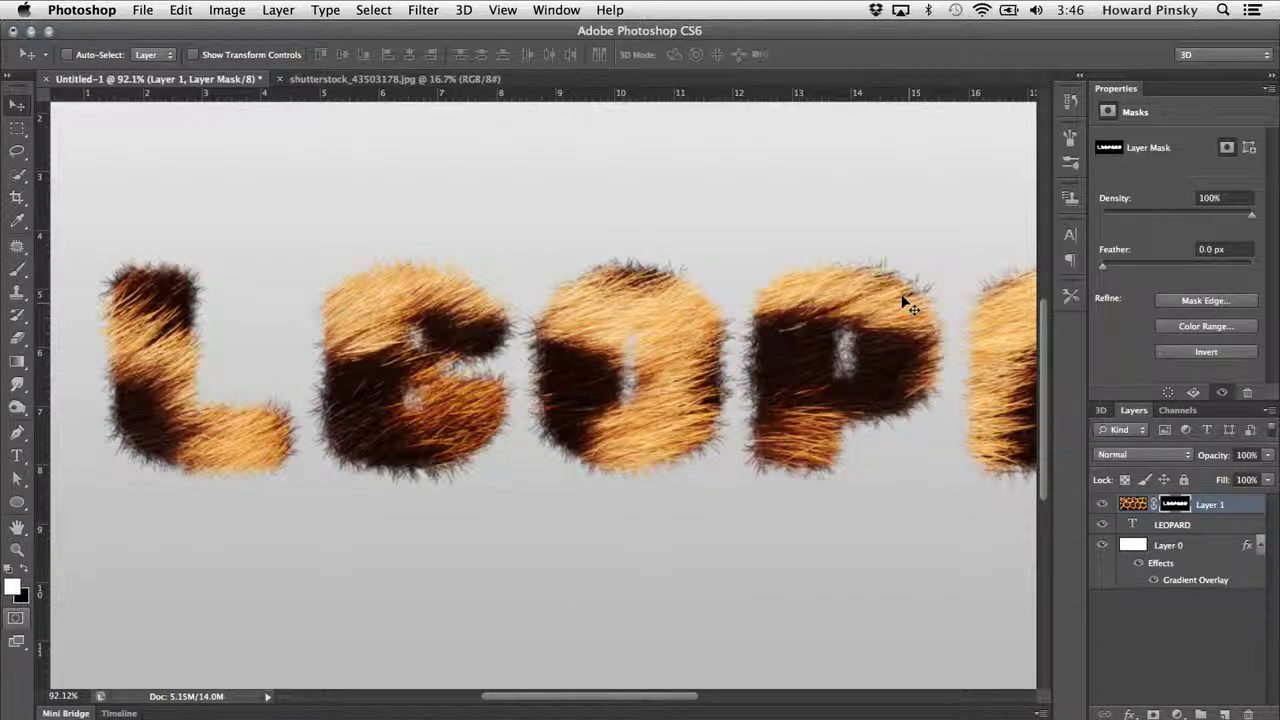
Add a Linear Burn Inner Shadow to Layer 1 with 24 px size and 41% opacity.
double_click(1247, 504)
left_click(748, 357)
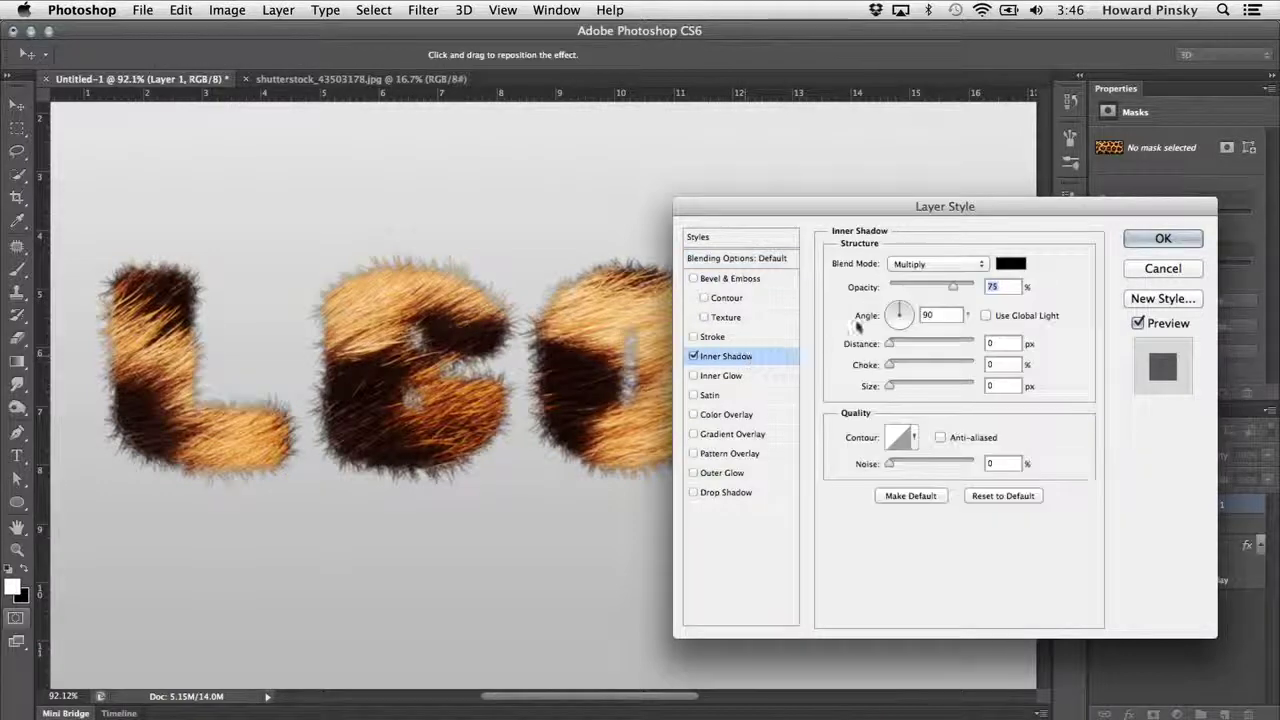
left_click(955, 265)
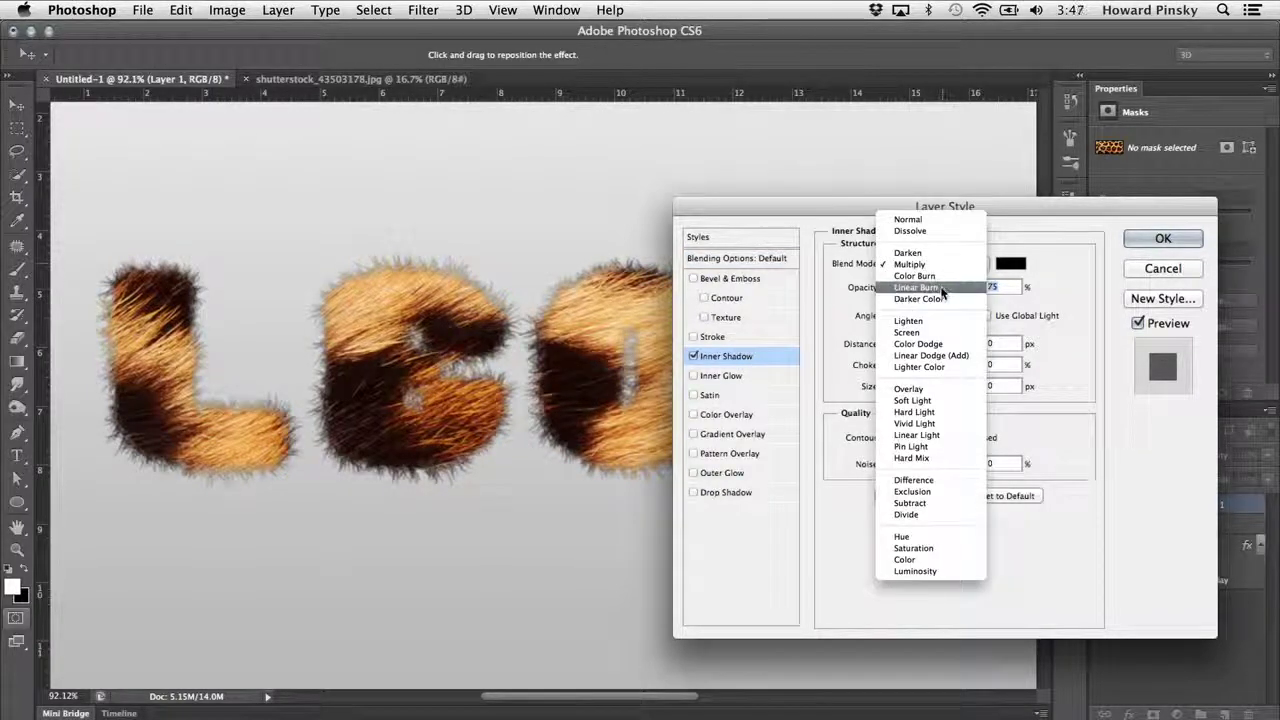
left_click(941, 291)
left_click_drag(889, 385, 903, 384)
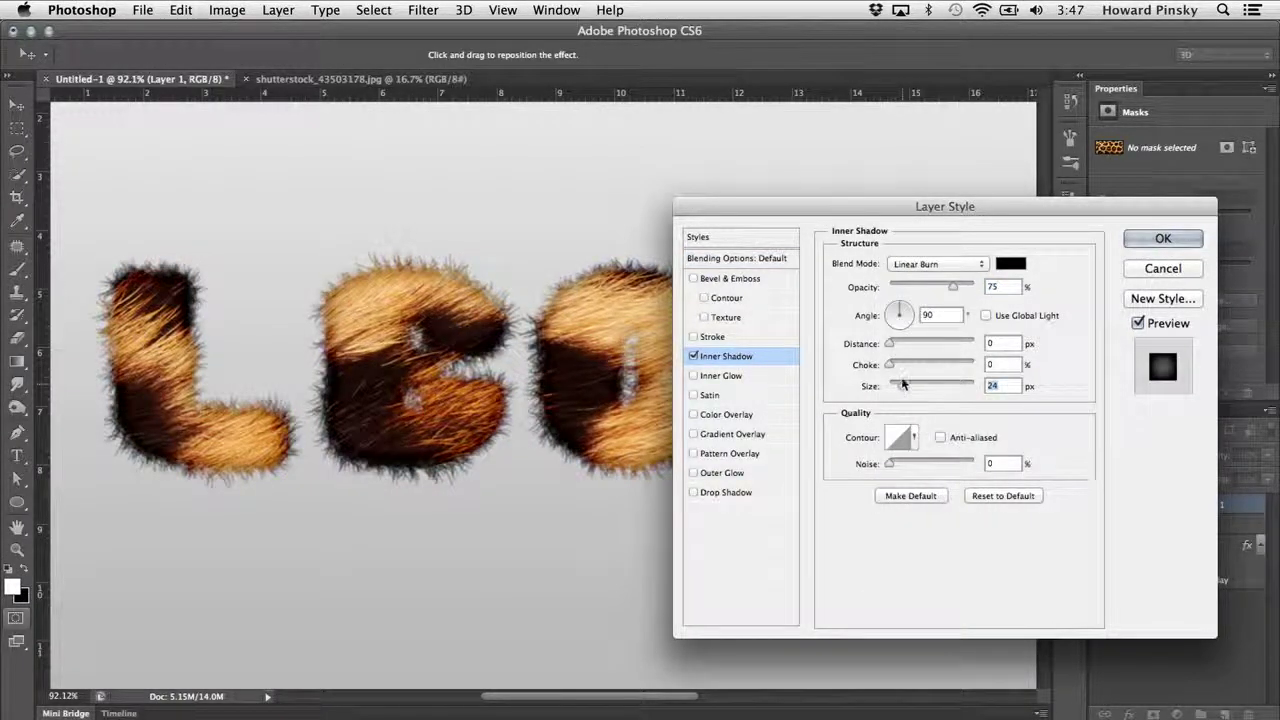
left_click_drag(953, 287, 925, 290)
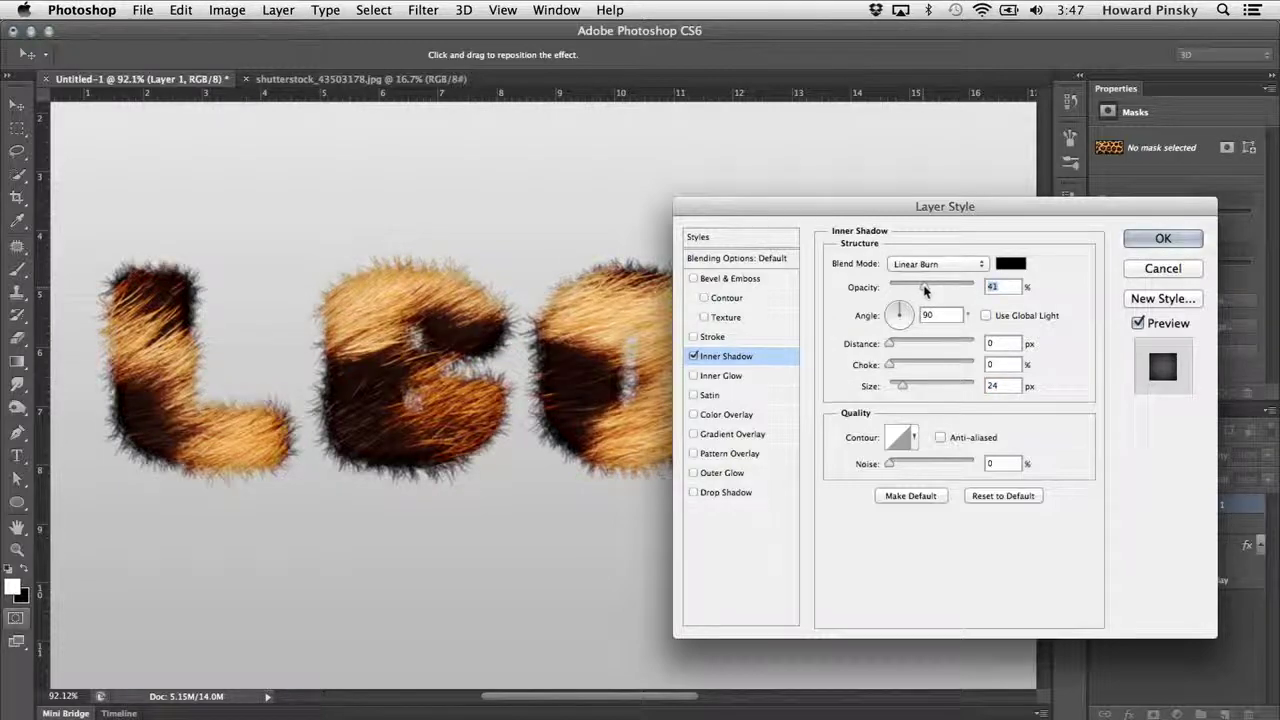
key("Return")
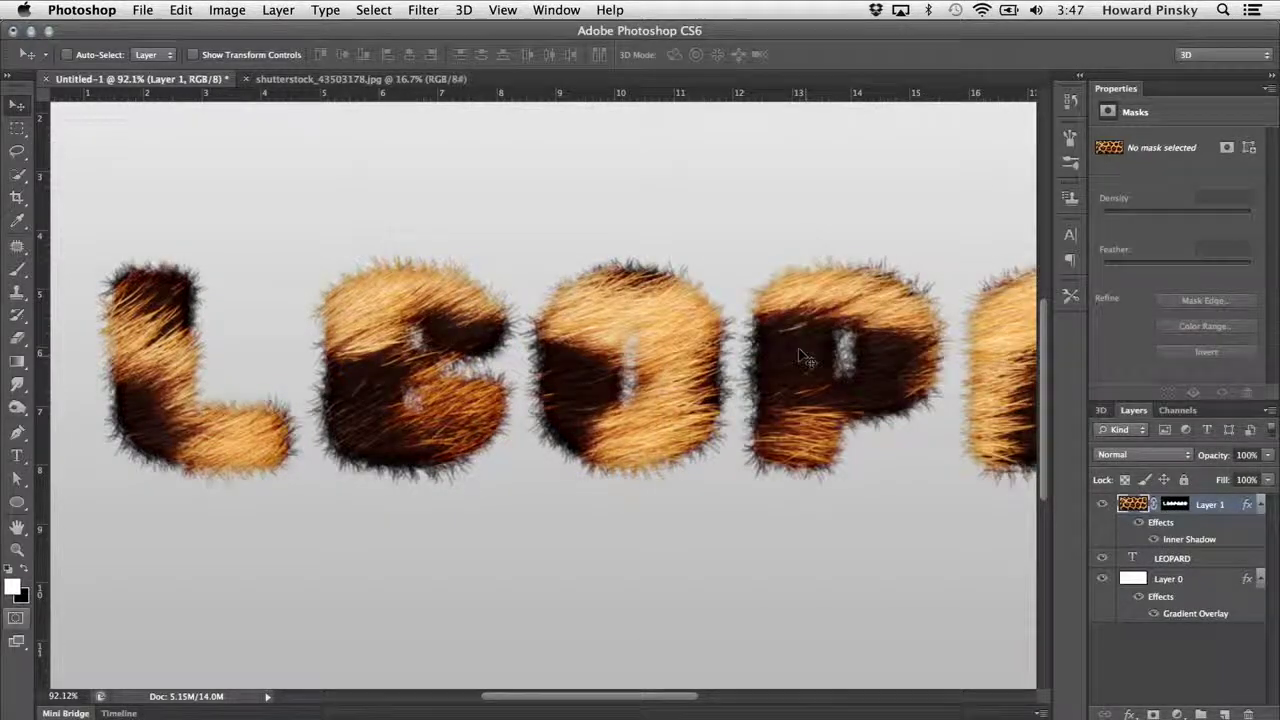